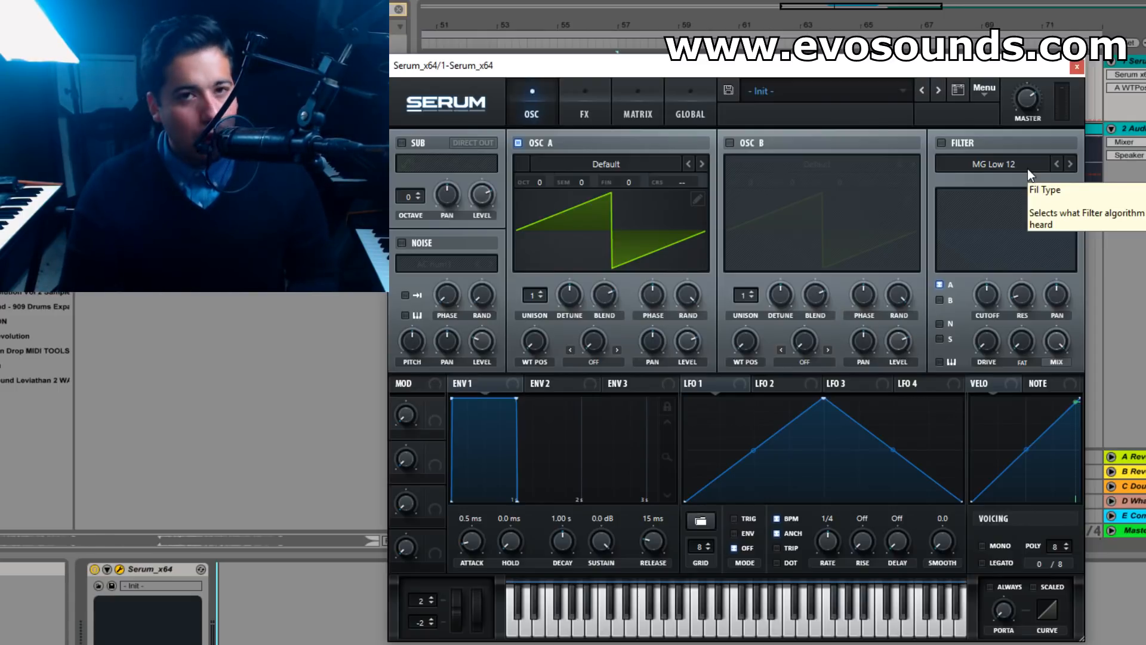
Step: Enable the MG Low 12 filter and lower its cutoff
{"action": "left_click", "coordinate": [942, 144]}
{"action": "left_click_drag", "start_coordinate": [988, 295], "coordinate": [942, 360]}
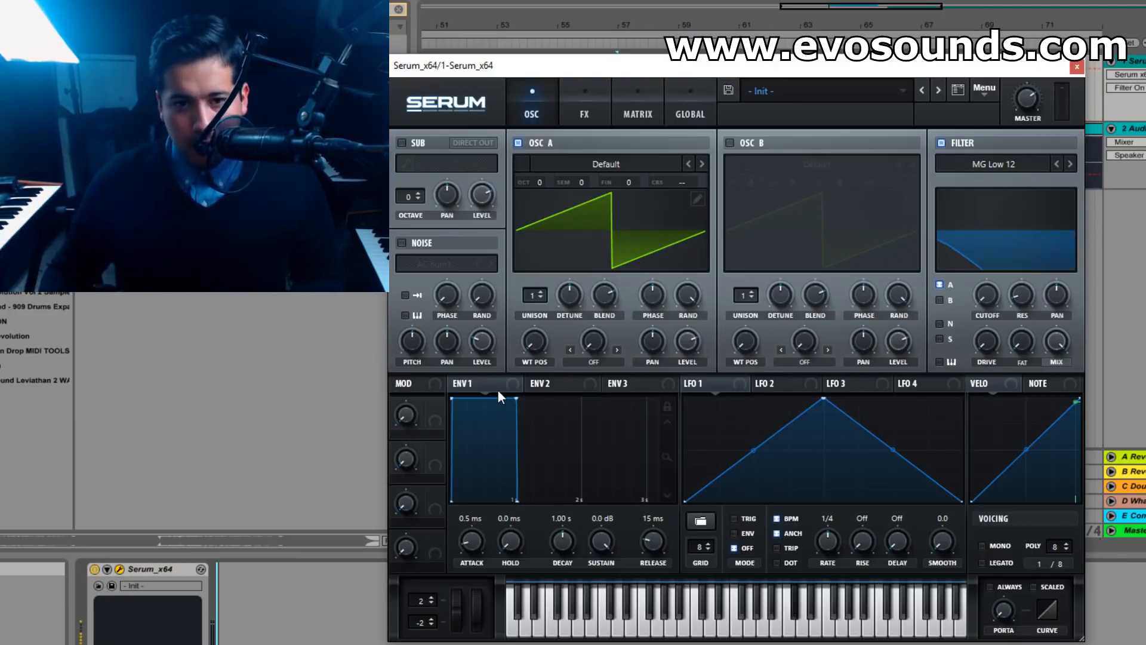
Step: Set envelope 1's sustain to minus infinity, assign it to the filter cutoff, and set attack to 37 ms and decay to 695 ms
{"action": "left_click_drag", "start_coordinate": [600, 548], "coordinate": [601, 603]}
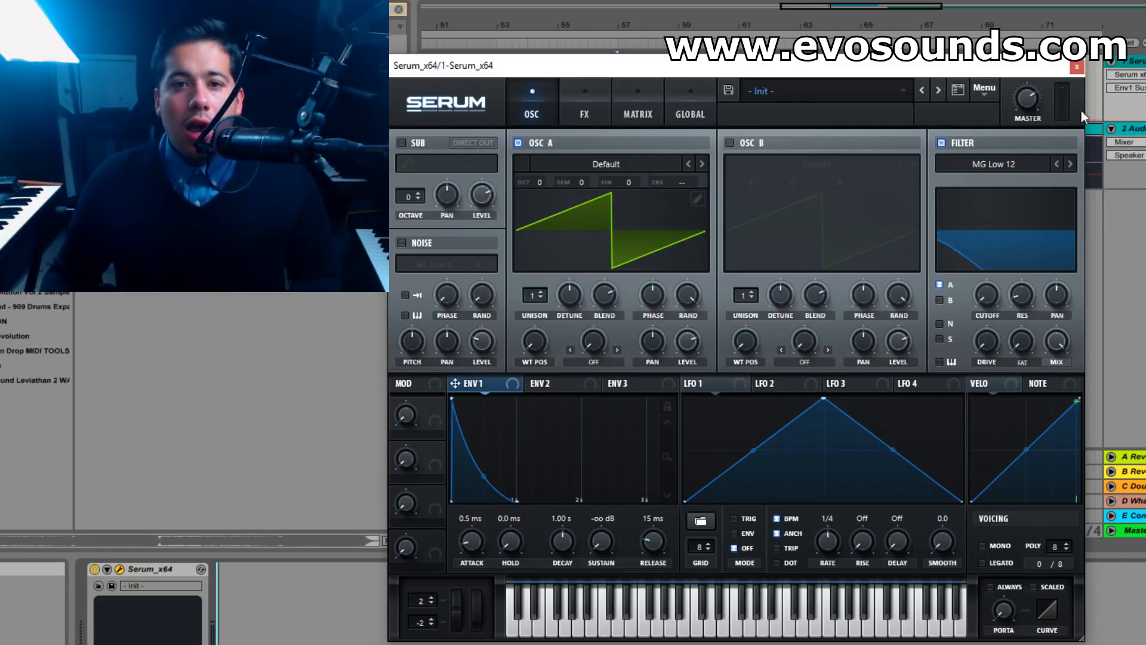
{"action": "left_click_drag", "start_coordinate": [485, 535], "coordinate": [986, 294]}
{"action": "left_click_drag", "start_coordinate": [475, 532], "coordinate": [475, 537]}
{"action": "left_click_drag", "start_coordinate": [567, 529], "coordinate": [567, 535]}
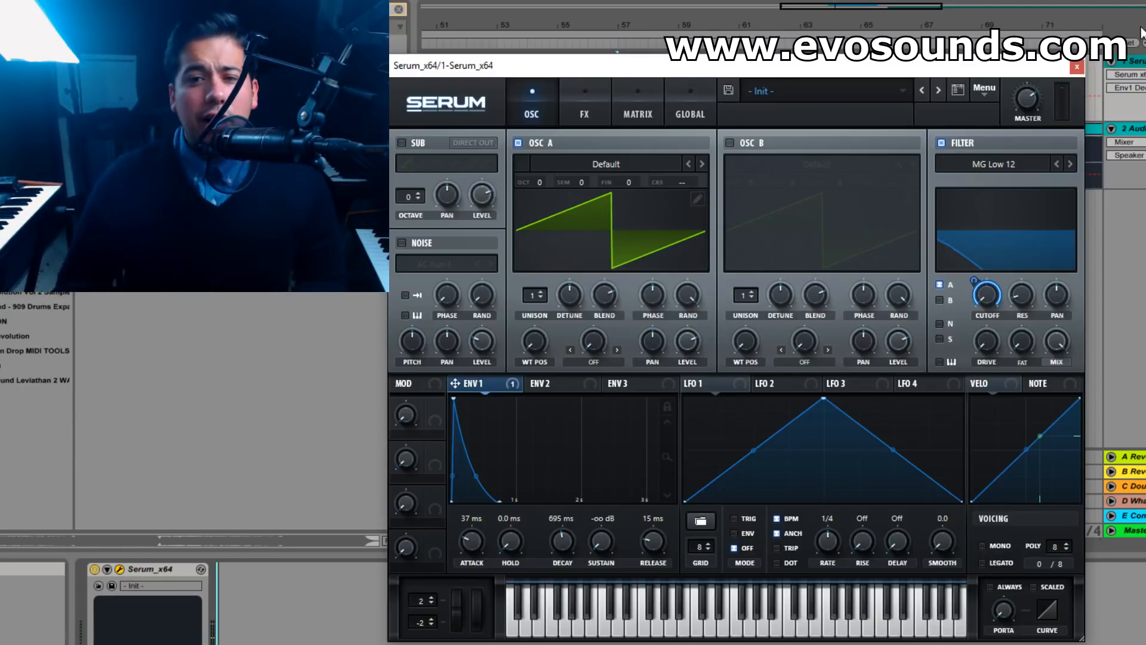
Step: Enable oscillator B and fine-tune it to 5 cents
{"action": "left_click", "coordinate": [751, 147]}
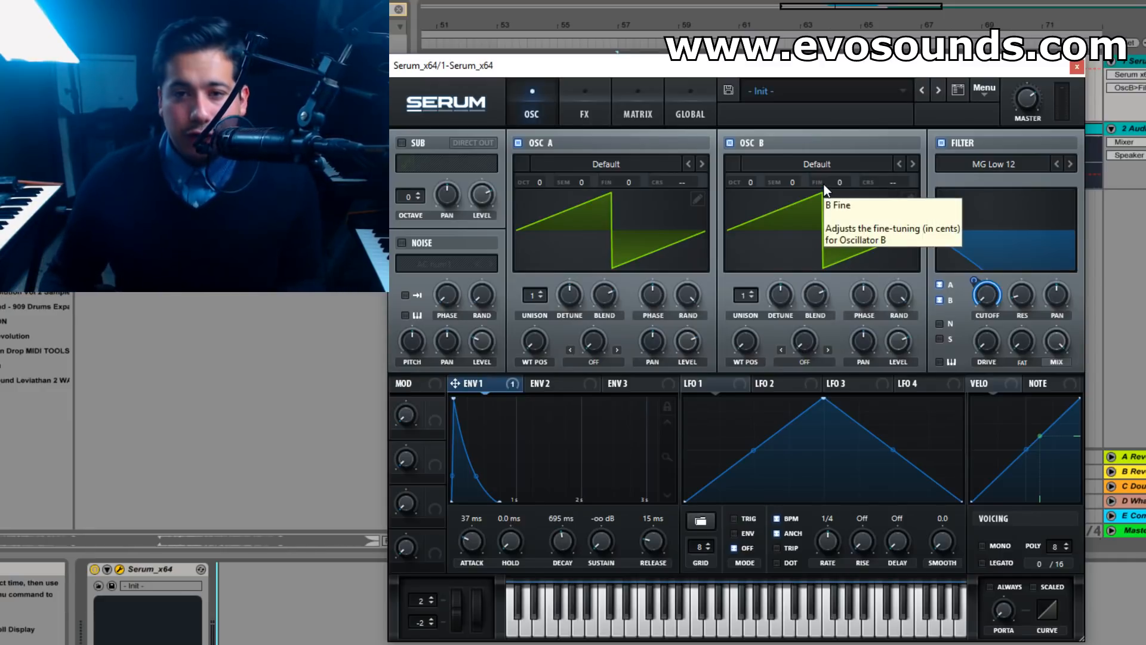
{"action": "scroll", "coordinate": [828, 184], "scroll_direction": "up", "scroll_amount": 17}
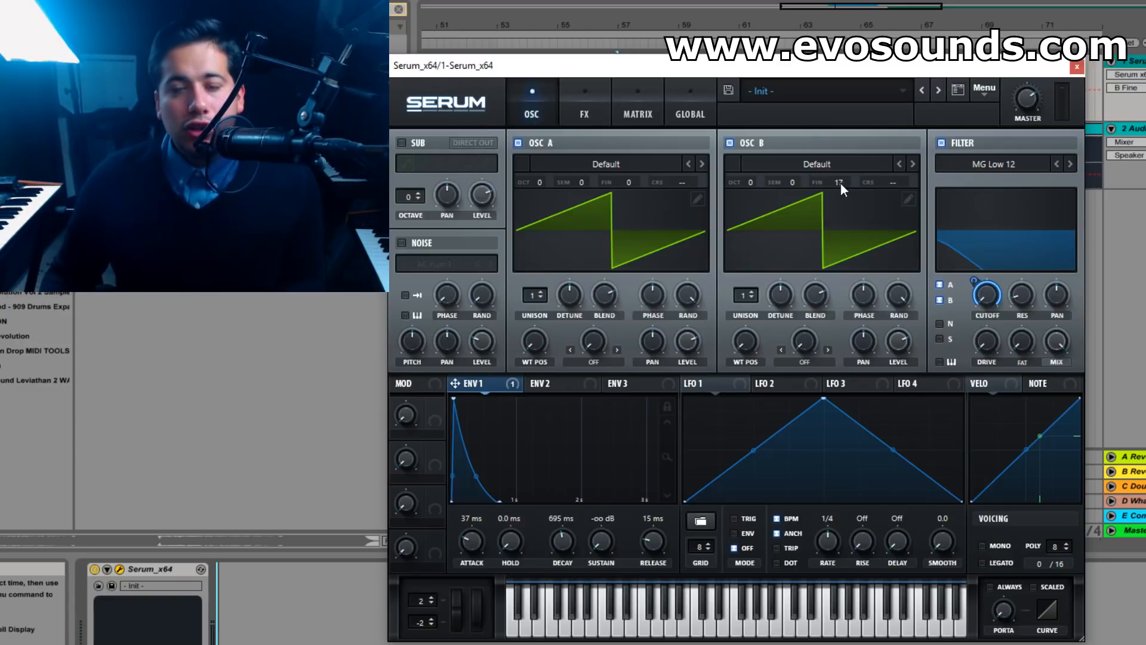
{"action": "scroll", "coordinate": [836, 189], "scroll_direction": "down", "scroll_amount": 14}
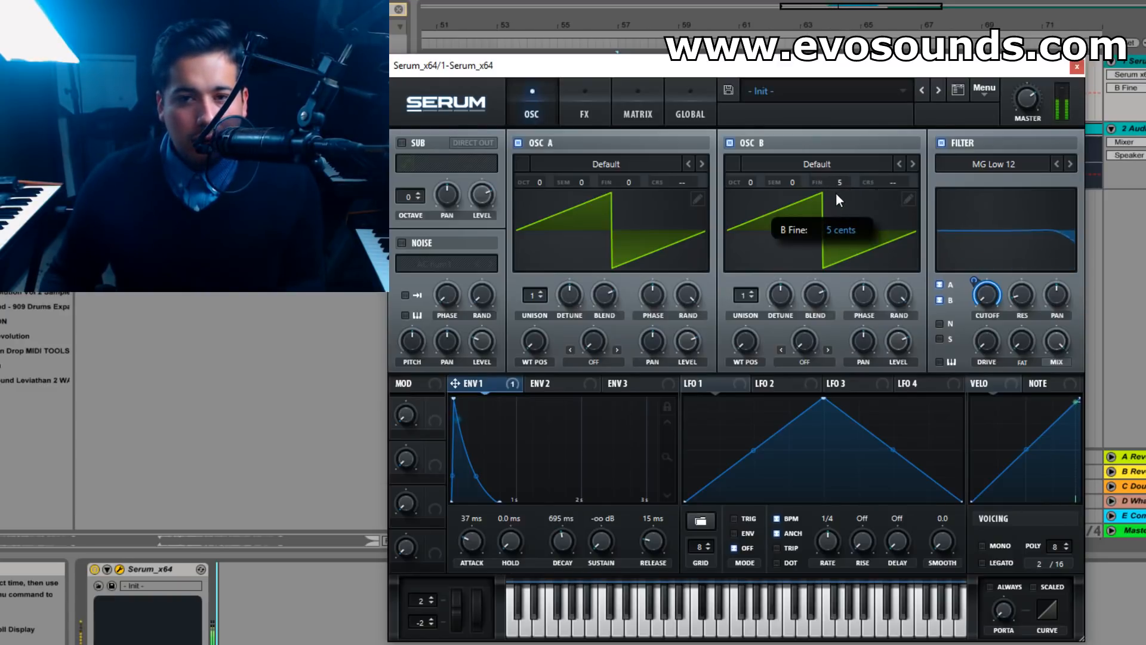
Step: Assign envelope 3 to the coarse pitch of oscillators A and B, with 0% sustain and a 44 ms decay
{"action": "left_click", "coordinate": [624, 383]}
{"action": "scroll", "coordinate": [553, 549], "scroll_direction": "down", "scroll_amount": 6}
{"action": "scroll", "coordinate": [553, 550], "scroll_direction": "down", "scroll_amount": 5}
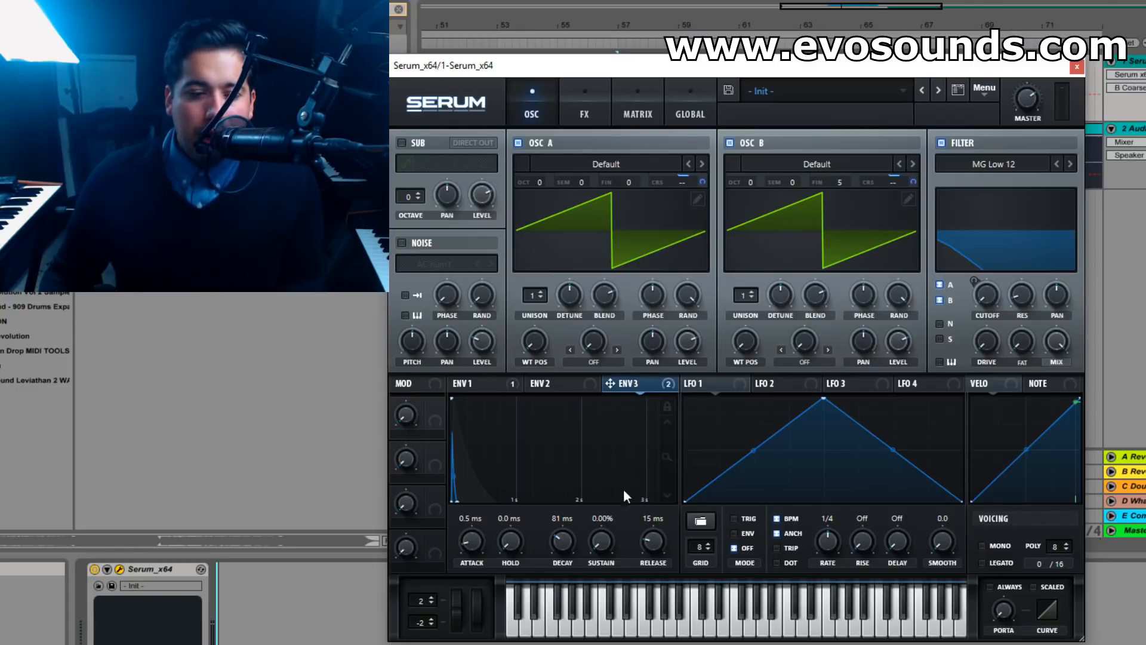
{"action": "scroll", "coordinate": [556, 541], "scroll_direction": "down", "scroll_amount": 1}
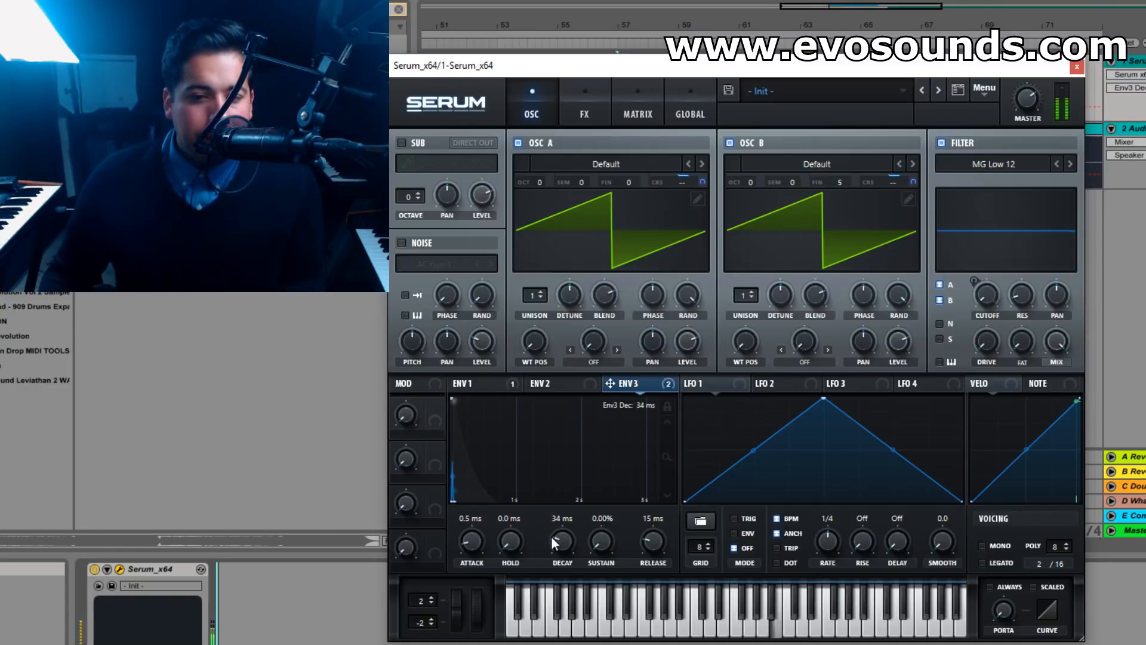
{"action": "scroll", "coordinate": [553, 536], "scroll_direction": "up", "scroll_amount": 2}
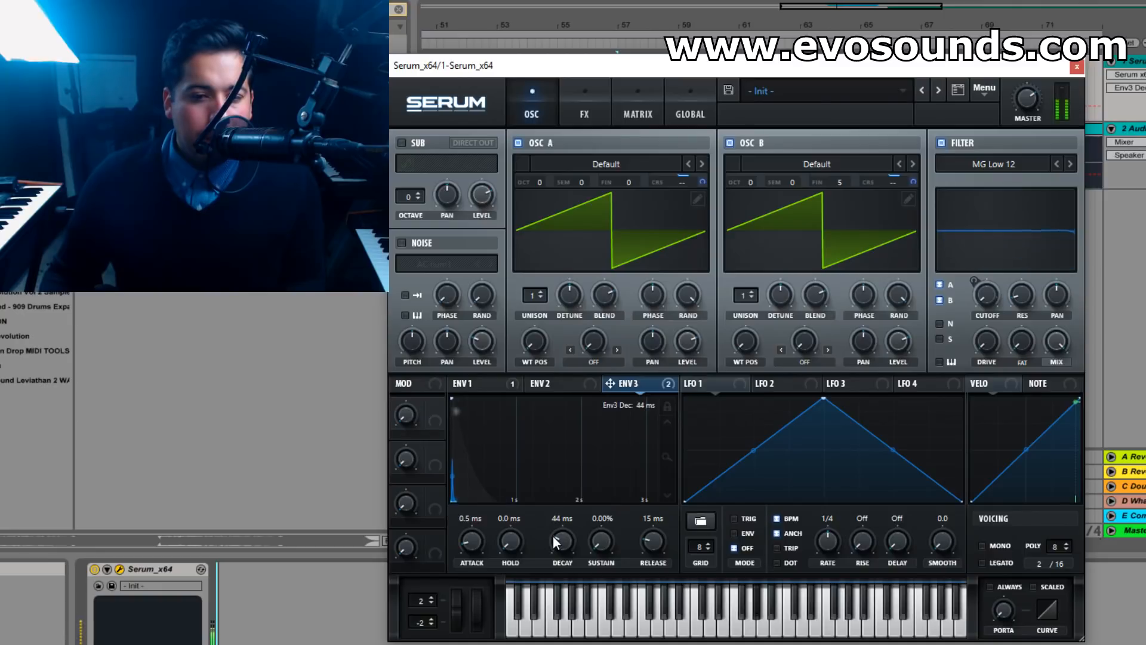
Step: Set envelope 1's attack to 24 ms
{"action": "left_click", "coordinate": [472, 383]}
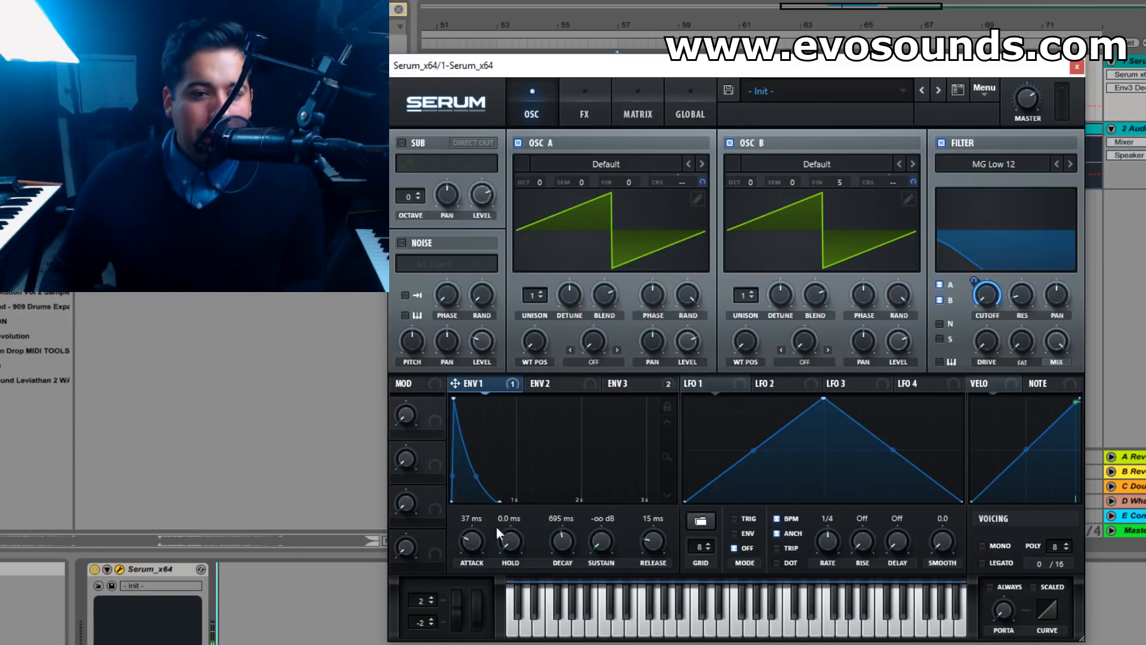
{"action": "left_click_drag", "start_coordinate": [479, 537], "coordinate": [464, 609]}
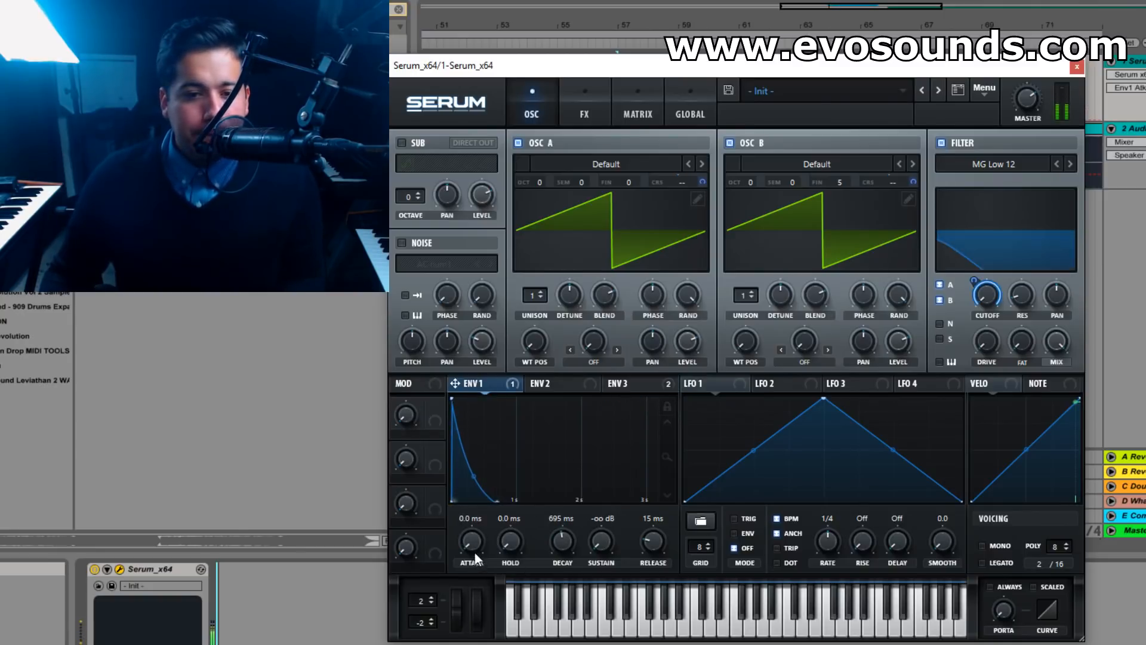
{"action": "left_click_drag", "start_coordinate": [485, 540], "coordinate": [494, 533]}
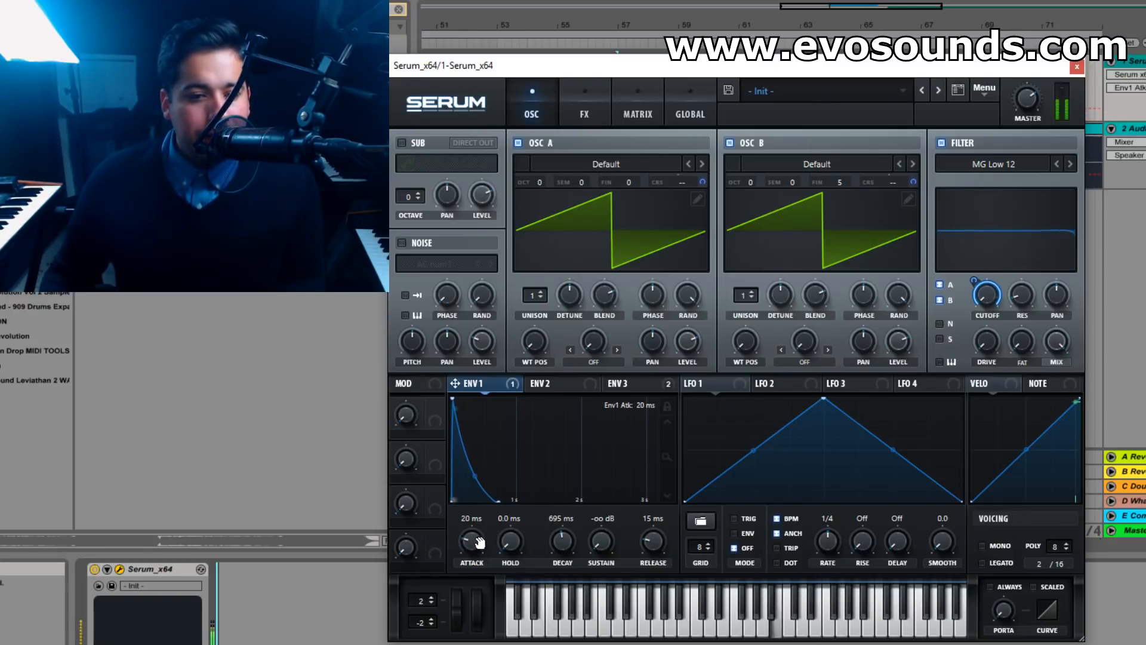
Step: Enable the Hyper/Dimension effect, raise the Dimension mix, and reduce the Dimension size to 13%
{"action": "left_click", "coordinate": [603, 117]}
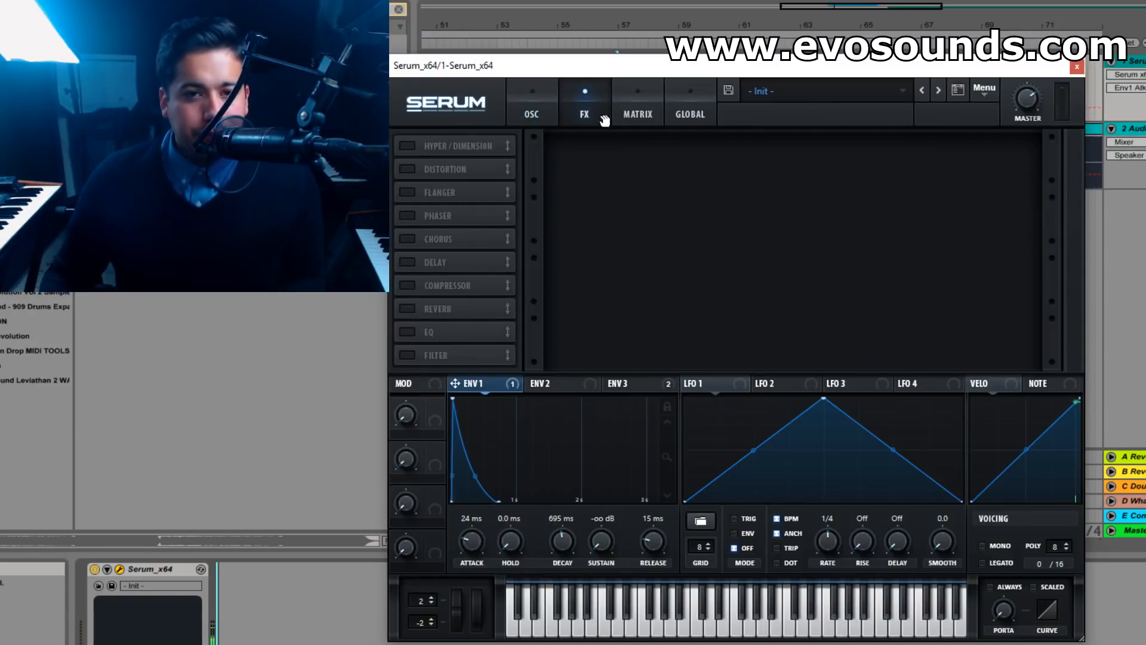
{"action": "left_click", "coordinate": [408, 146]}
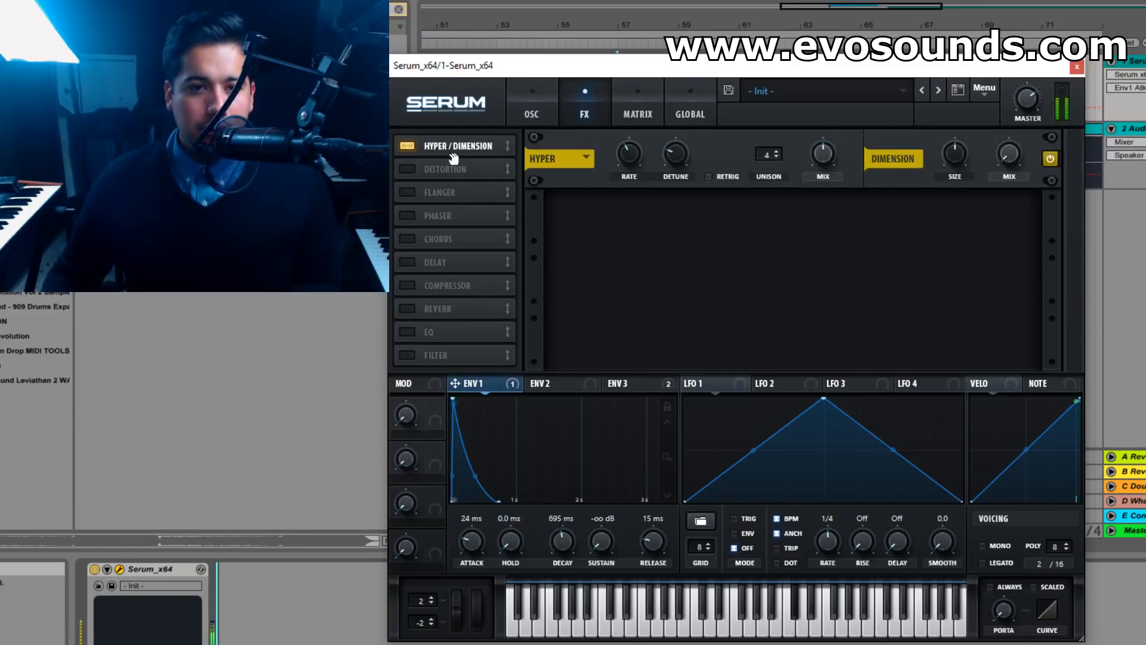
{"action": "left_click_drag", "start_coordinate": [1014, 160], "coordinate": [1043, 111]}
{"action": "left_click_drag", "start_coordinate": [961, 158], "coordinate": [929, 183]}
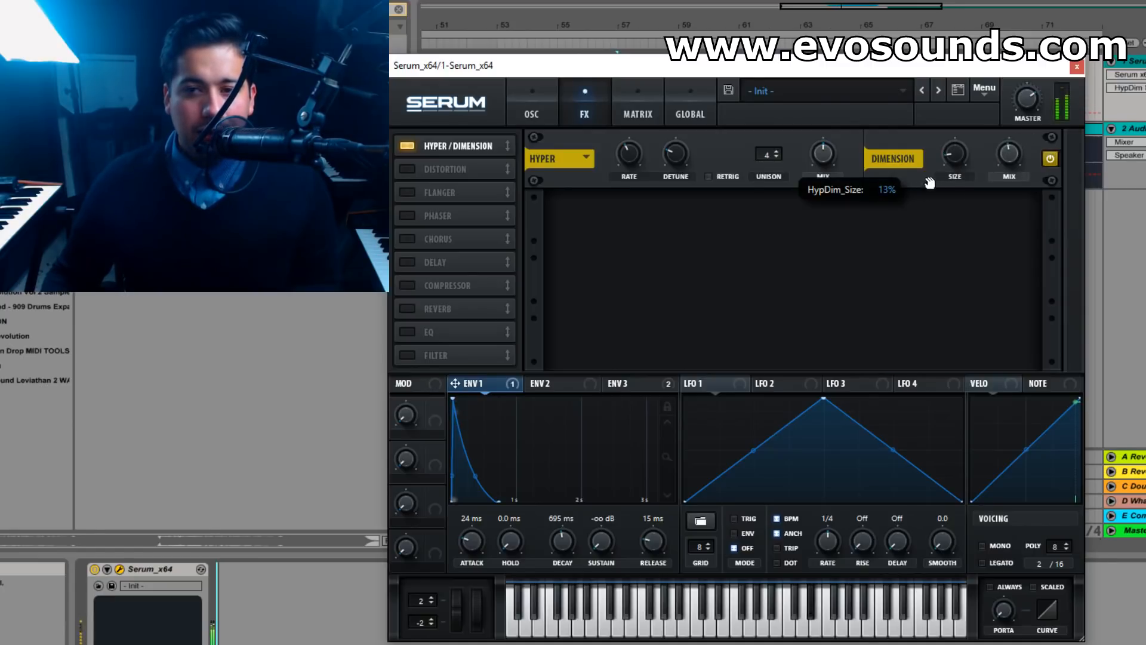
Step: Compare the sound with the Hyper/Dimension effect bypassed and re-enabled
{"action": "left_click", "coordinate": [407, 147]}
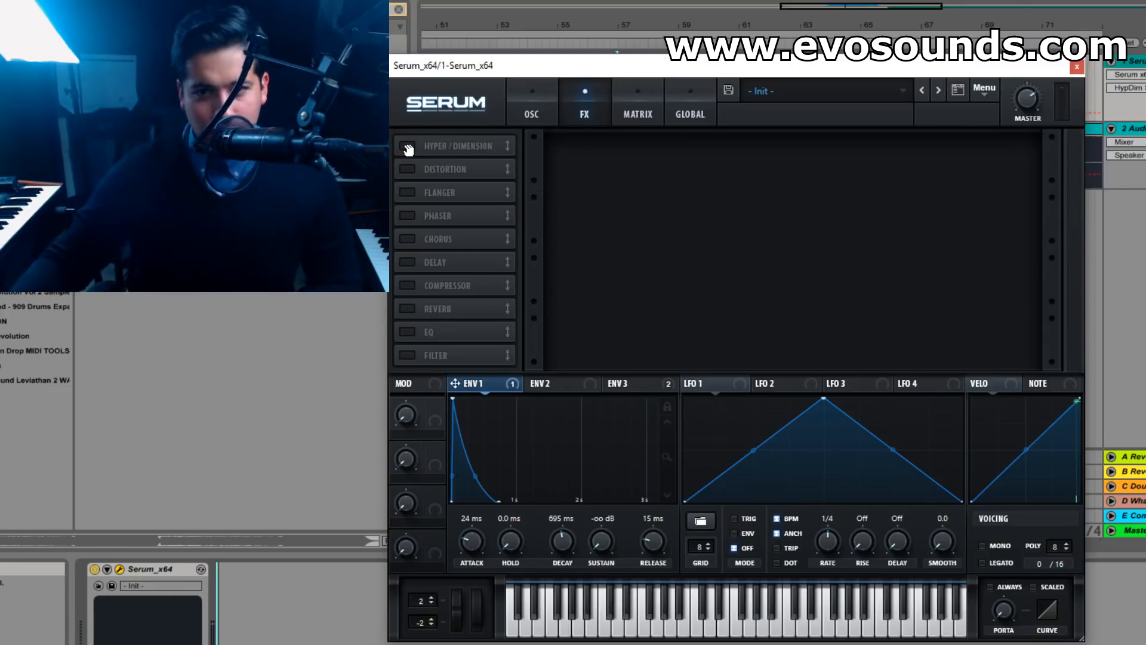
{"action": "left_click", "coordinate": [408, 147]}
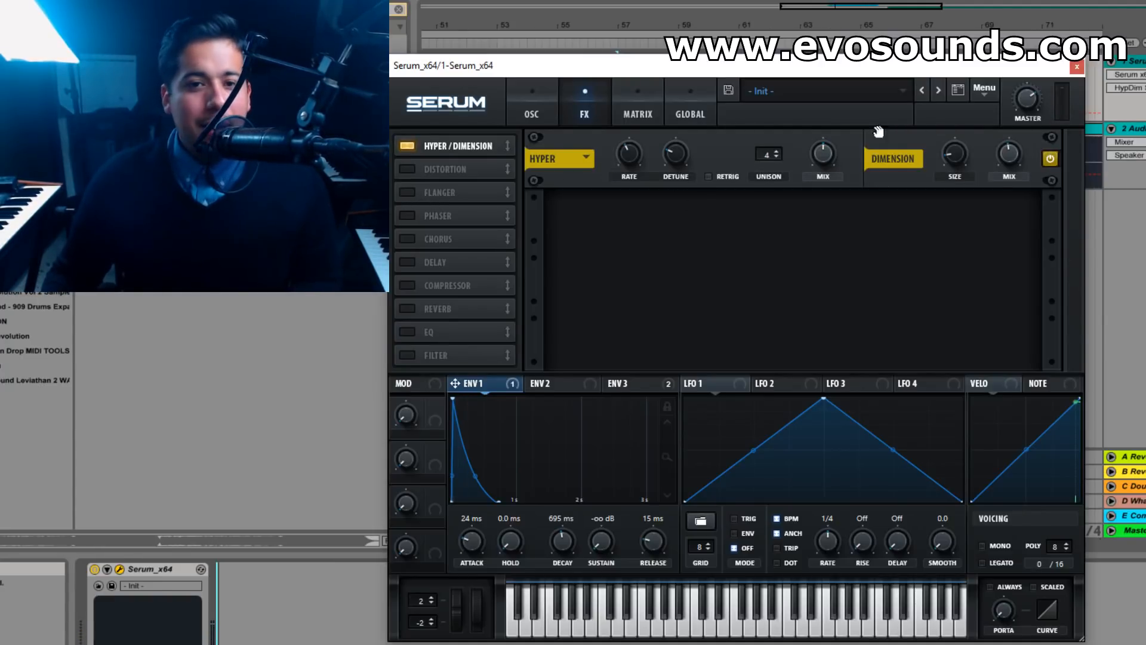
{"action": "left_click", "coordinate": [532, 111]}
{"action": "left_click", "coordinate": [586, 107]}
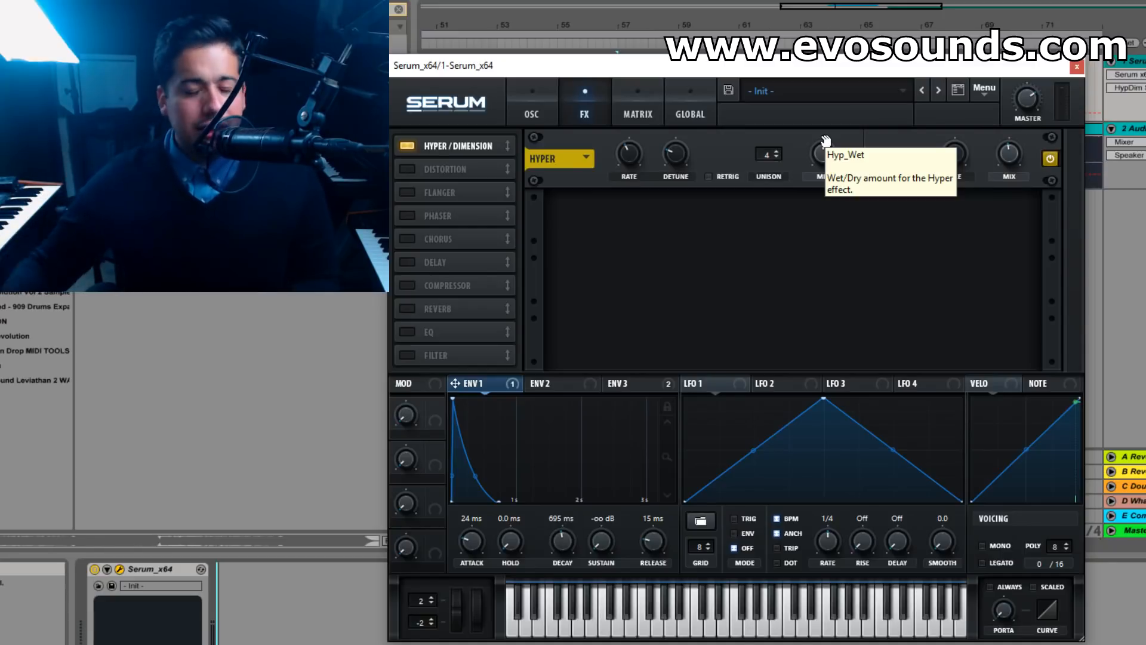
Step: Enable Tube distortion and set its drive to 77%
{"action": "left_click", "coordinate": [409, 169]}
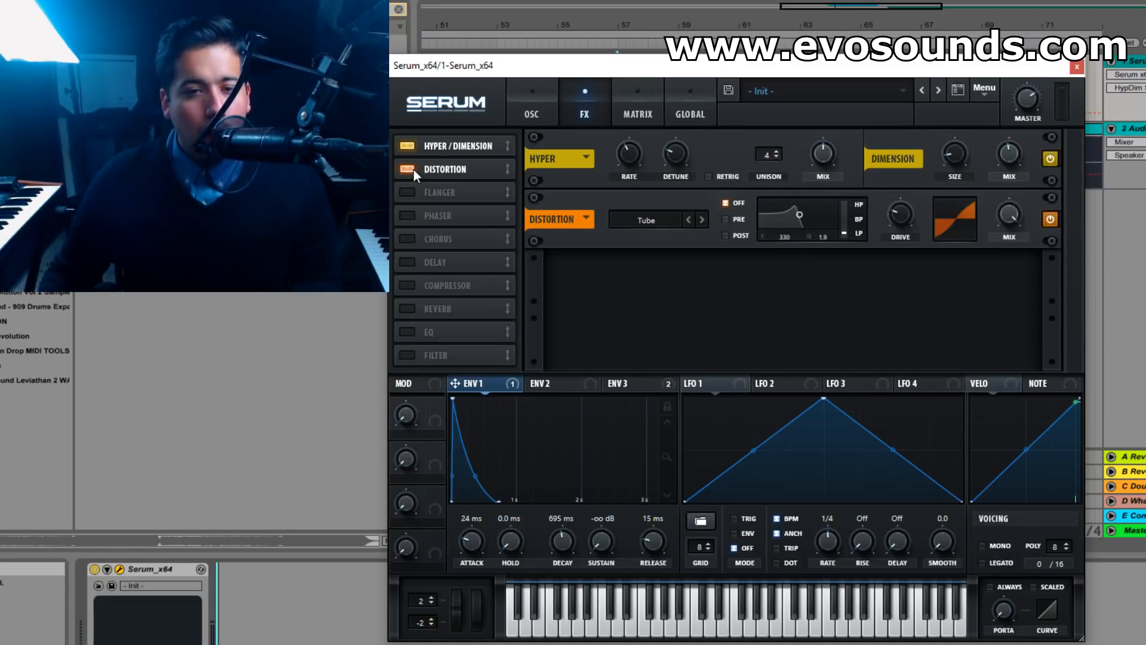
{"action": "left_click", "coordinate": [901, 211]}
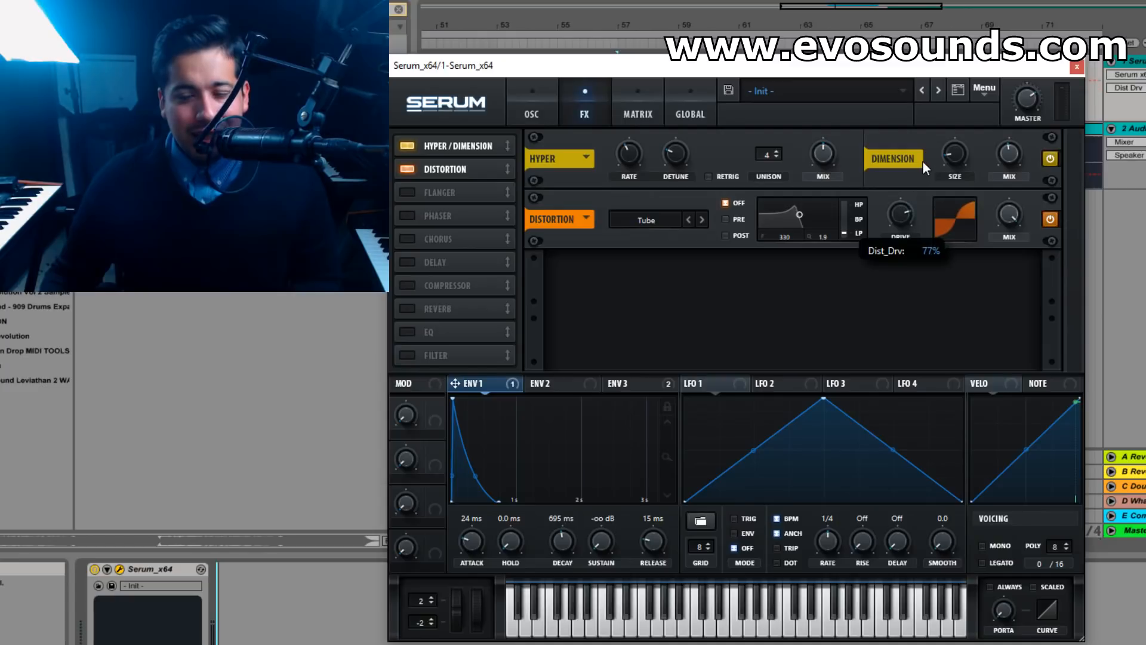
Step: Set the resonance of the oscillator filter to 28%
{"action": "left_click", "coordinate": [530, 113]}
{"action": "left_click", "coordinate": [1050, 255]}
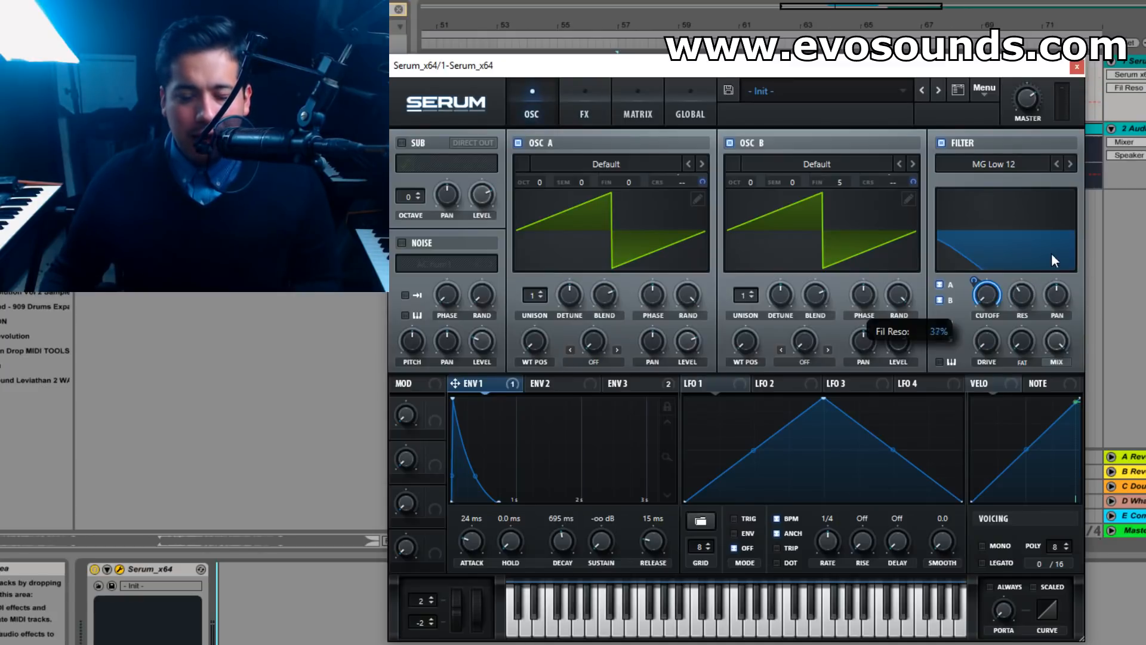
{"action": "mouse_move", "coordinate": [1058, 238]}
{"action": "left_mouse_down"}
{"action": "mouse_move", "coordinate": [1042, 239]}
{"action": "mouse_move", "coordinate": [1049, 228]}
{"action": "left_mouse_up"}
{"action": "left_click_drag", "start_coordinate": [1020, 290], "coordinate": [960, 328]}
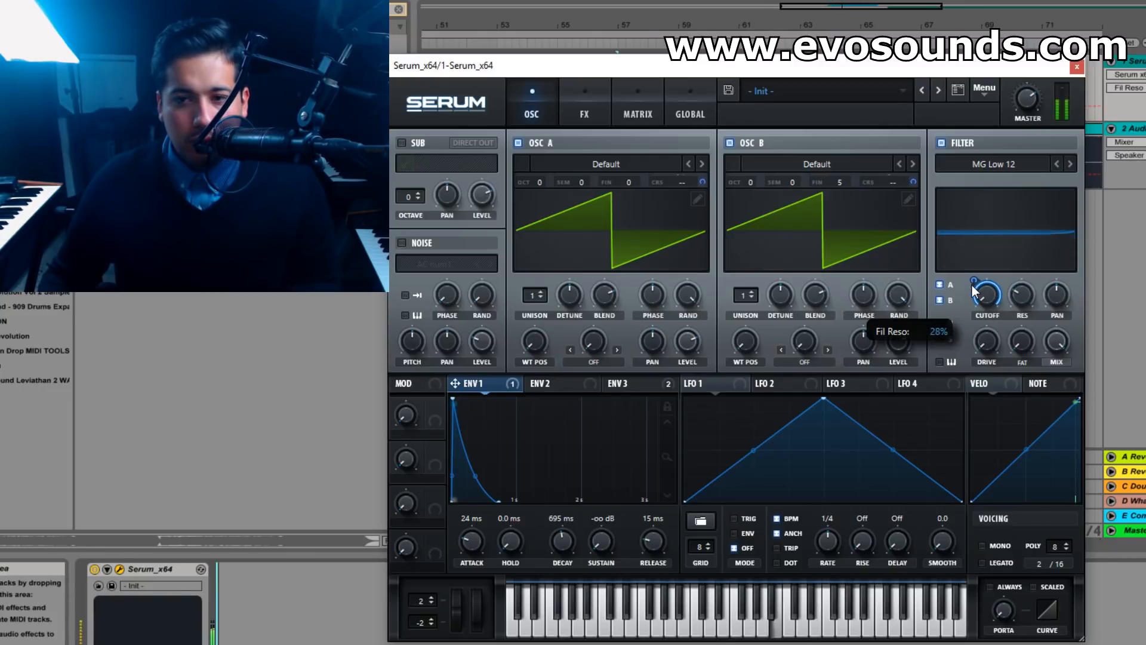
Step: Enable the Flanger and Chorus effects
{"action": "left_click", "coordinate": [581, 90]}
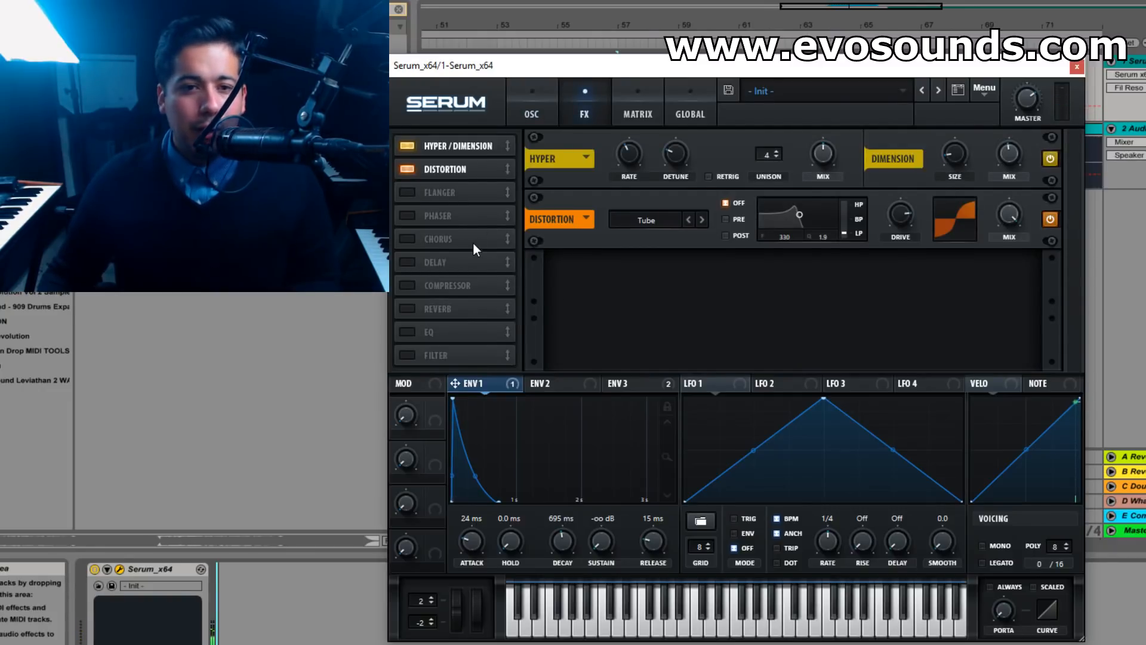
{"action": "left_click", "coordinate": [408, 193]}
{"action": "left_click", "coordinate": [409, 238]}
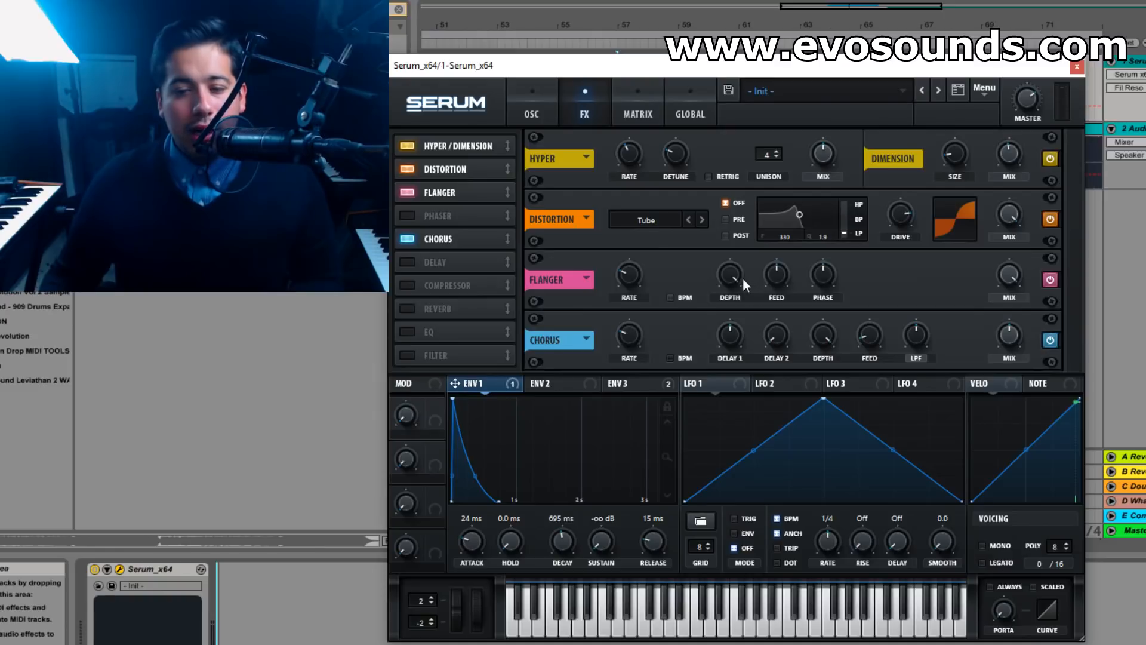
Step: Lower the flanger and chorus mixes, open the chorus low-pass filter fully, and raise the chorus feedback
{"action": "left_click_drag", "start_coordinate": [1020, 277], "coordinate": [1018, 301]}
{"action": "left_click_drag", "start_coordinate": [920, 342], "coordinate": [921, 317]}
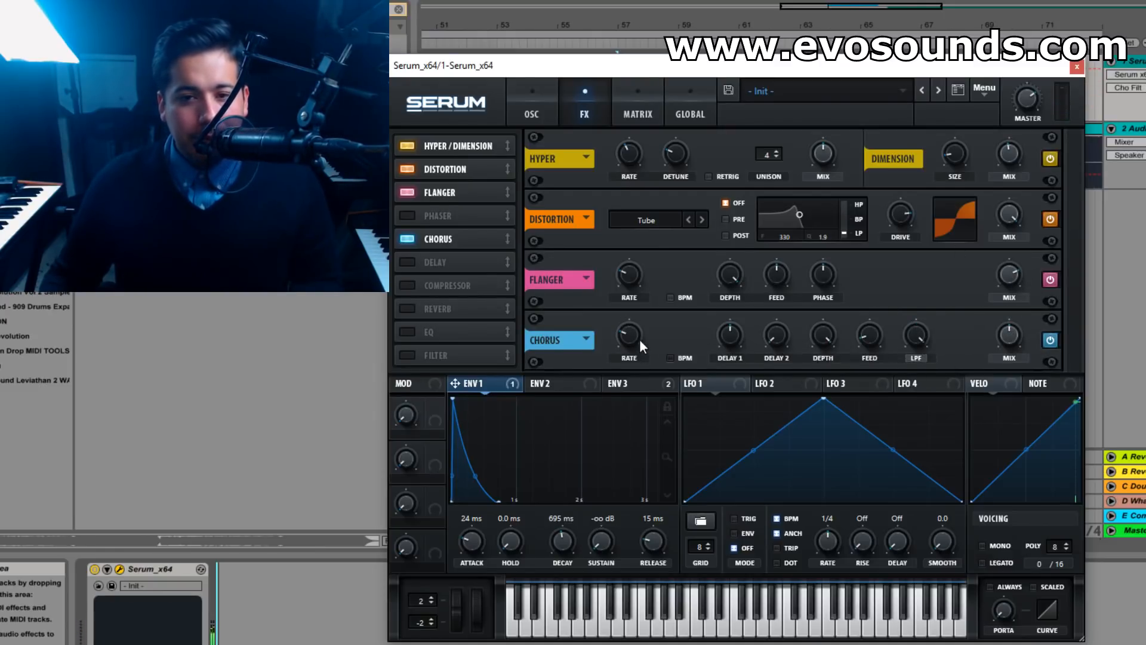
{"action": "left_click_drag", "start_coordinate": [868, 340], "coordinate": [990, 335]}
{"action": "left_click_drag", "start_coordinate": [1007, 277], "coordinate": [1003, 292]}
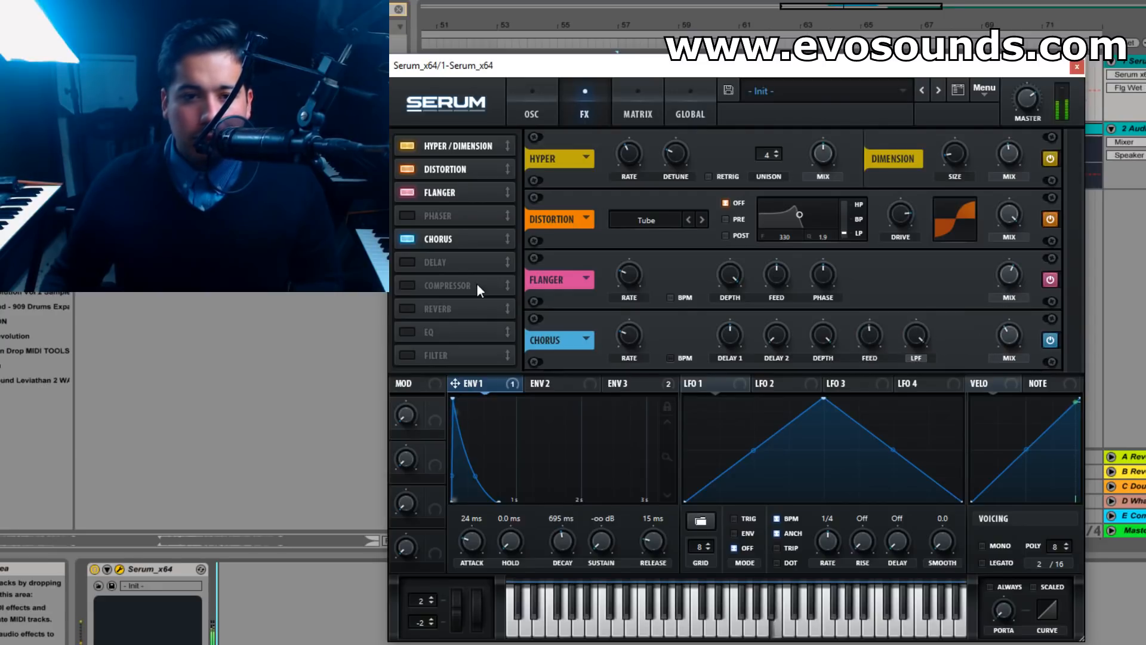
Step: Compare the sound with the chorus and flanger switched off and on again
{"action": "left_click", "coordinate": [415, 243]}
{"action": "left_click", "coordinate": [410, 194]}
{"action": "left_click", "coordinate": [408, 192]}
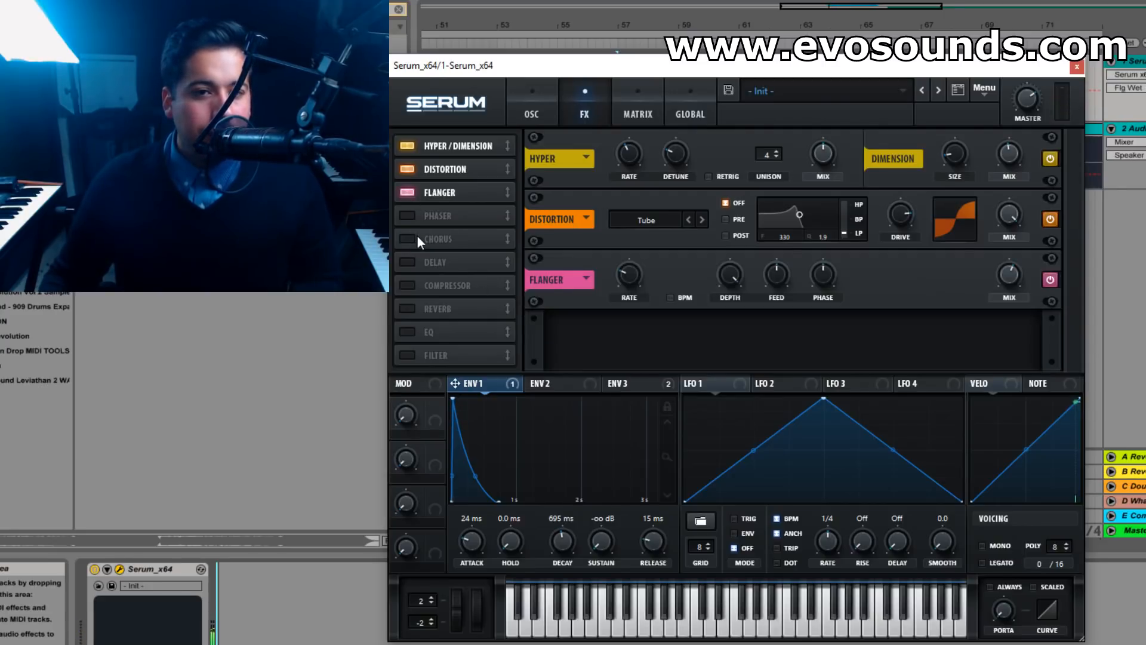
{"action": "left_click", "coordinate": [417, 236]}
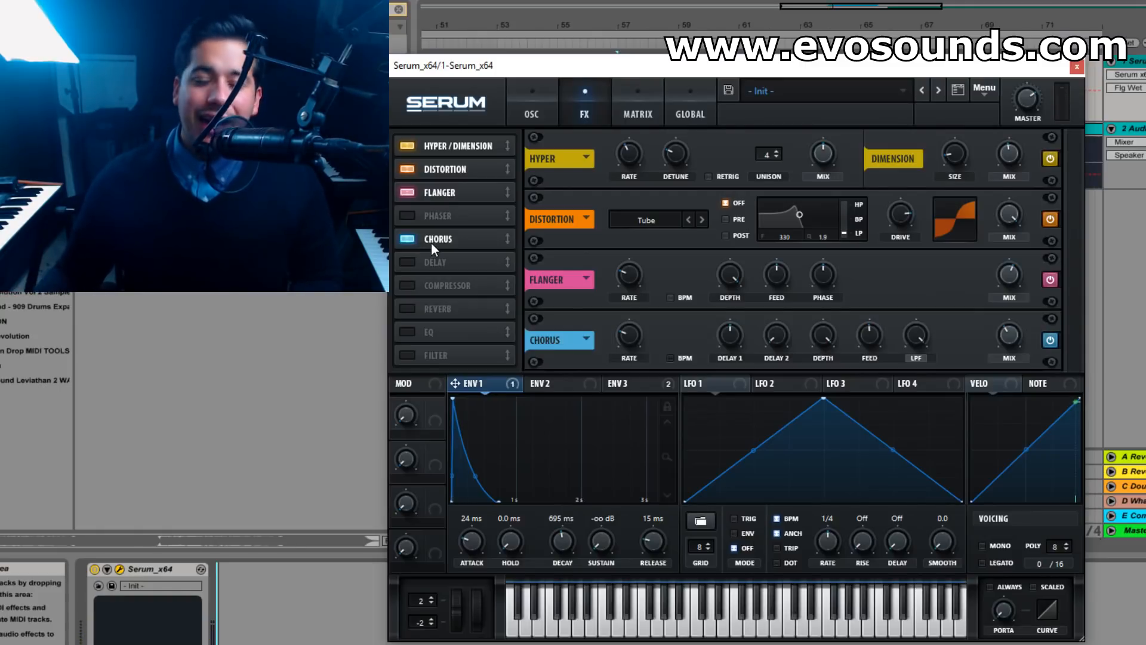
Step: Enable the Hall reverb with a 4% size, adjust its mix, and move it below EQ in the effects order
{"action": "left_click", "coordinate": [412, 307]}
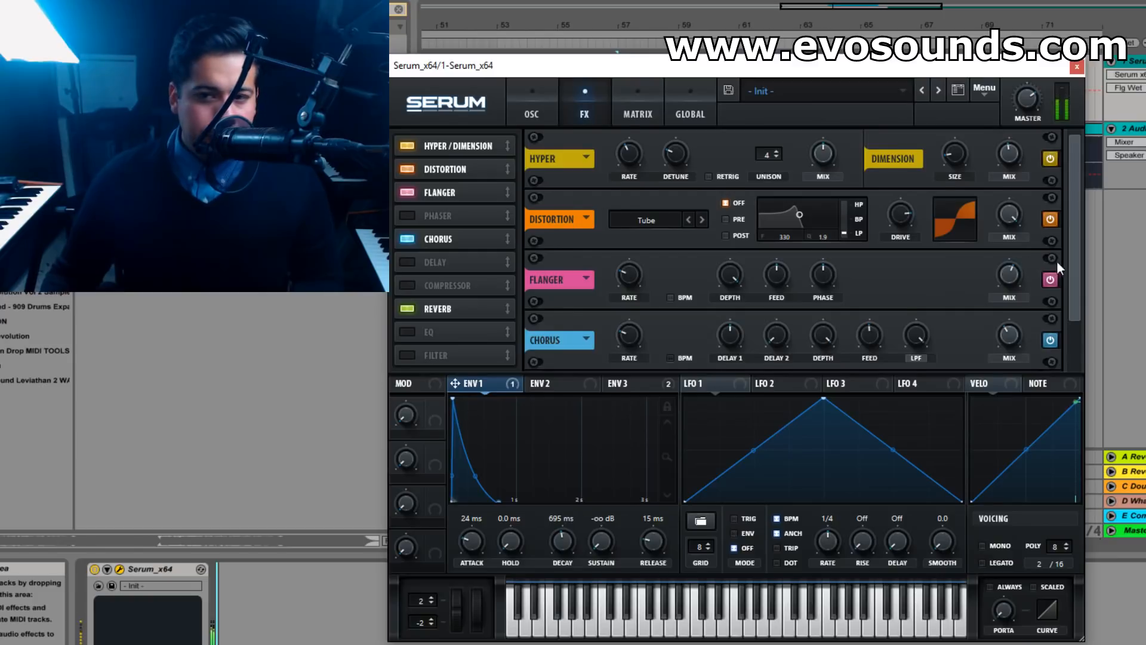
{"action": "scroll", "coordinate": [1054, 260], "scroll_direction": "down", "scroll_amount": 2}
{"action": "left_click_drag", "start_coordinate": [677, 334], "coordinate": [651, 360]}
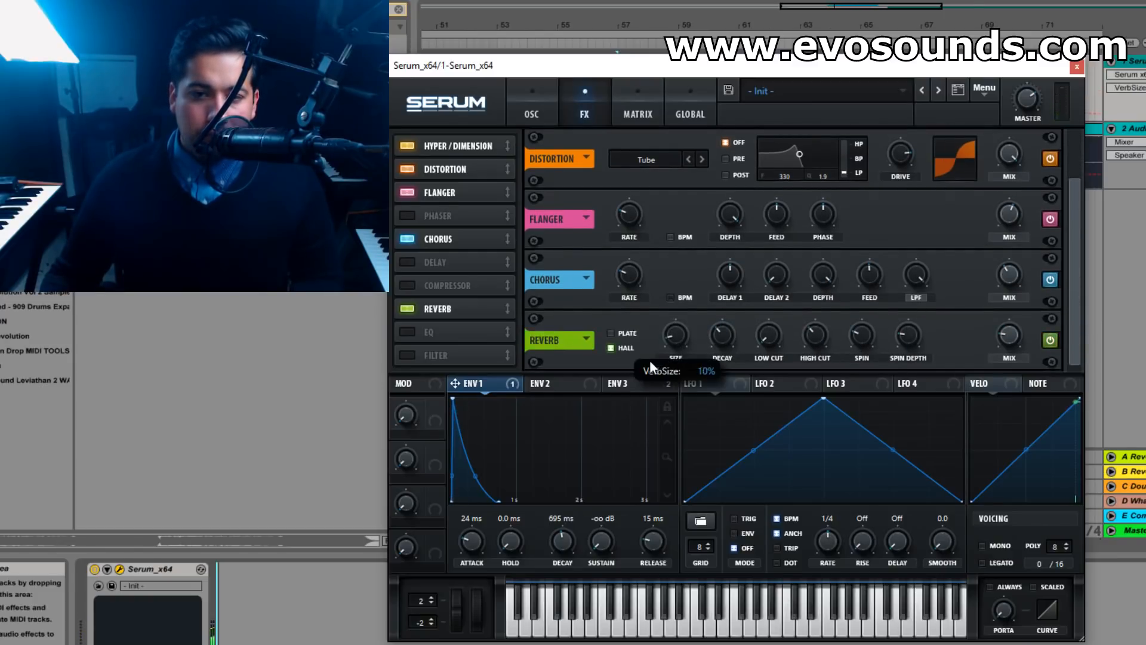
{"action": "left_click_drag", "start_coordinate": [1008, 344], "coordinate": [1009, 335]}
{"action": "left_click", "coordinate": [675, 338]}
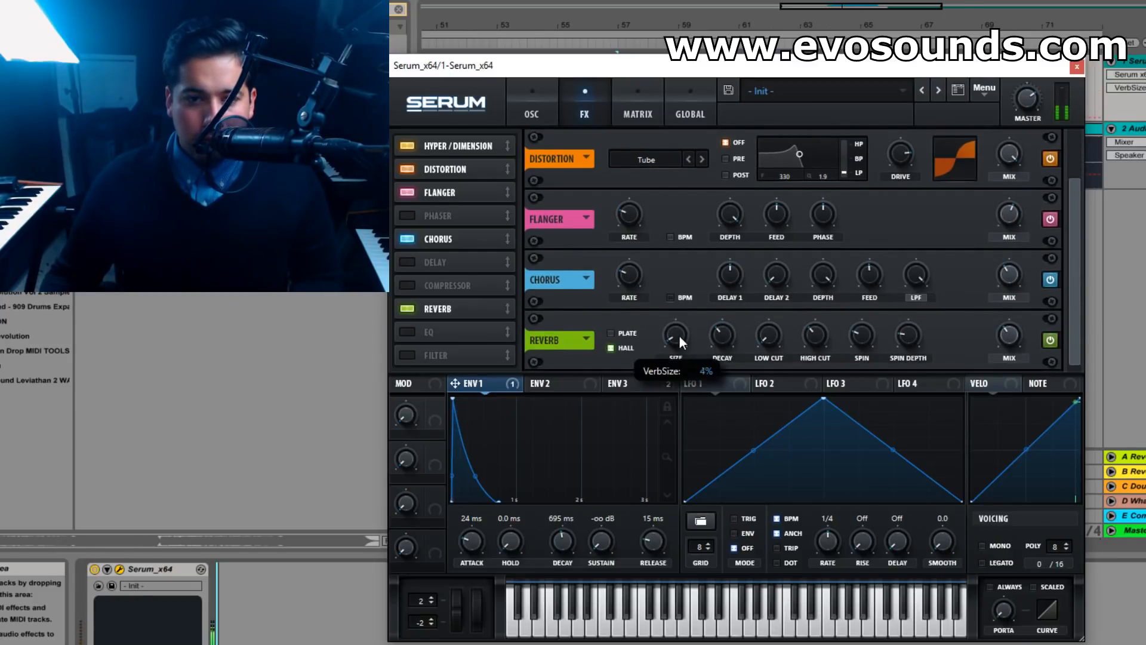
{"action": "left_click_drag", "start_coordinate": [467, 310], "coordinate": [482, 336]}
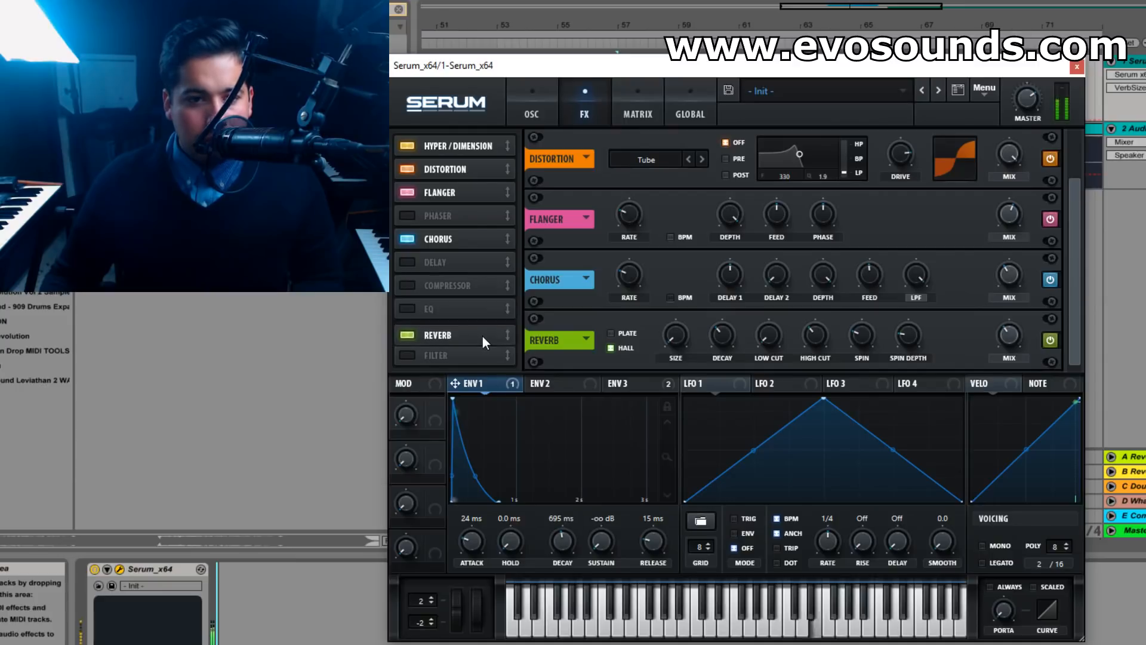
Step: Enable the effects filter, set its type to Combs, lower its cutoff, and adjust its drive
{"action": "left_click", "coordinate": [408, 356]}
{"action": "left_click", "coordinate": [651, 341]}
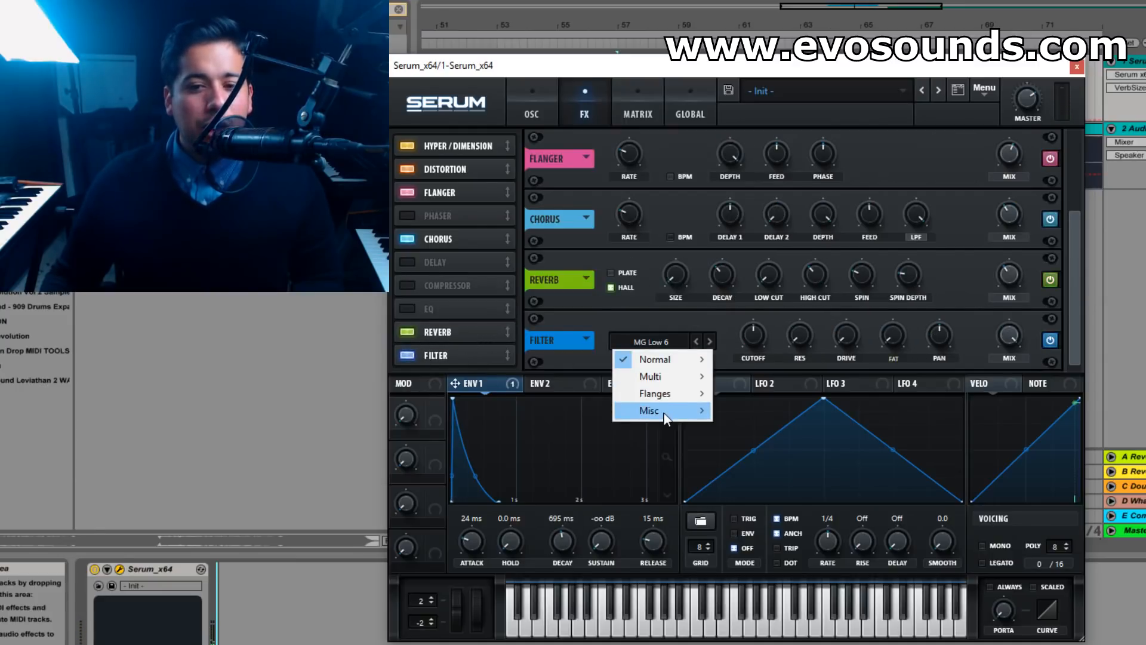
{"action": "mouse_move", "coordinate": [664, 411]}
{"action": "left_click", "coordinate": [757, 565]}
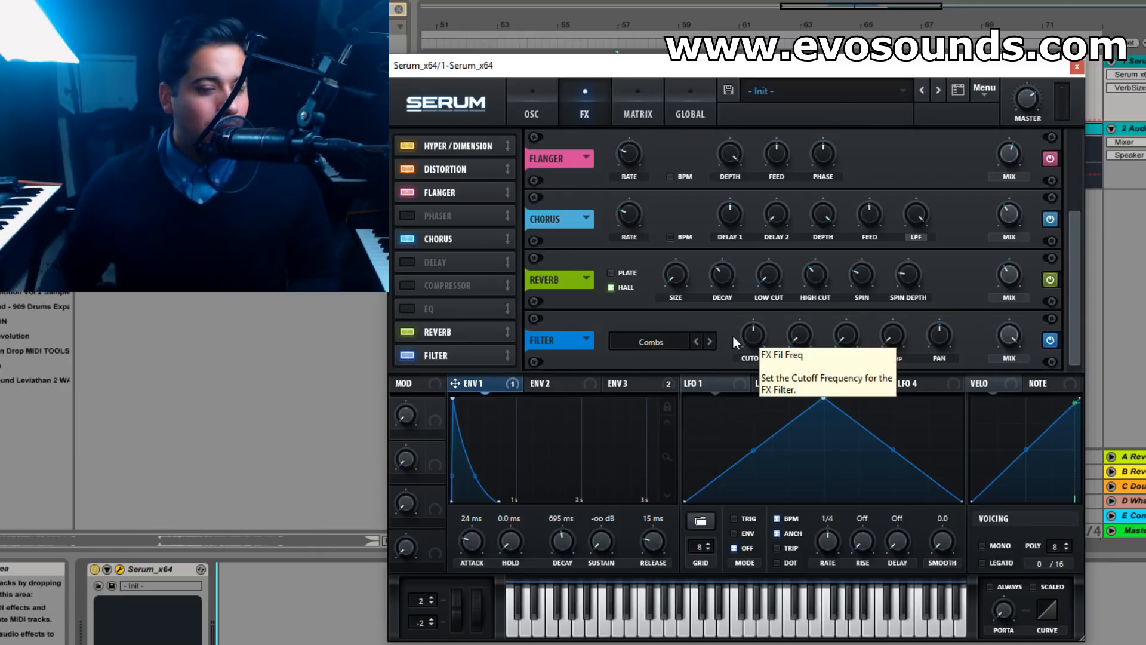
{"action": "left_click_drag", "start_coordinate": [750, 345], "coordinate": [722, 361]}
{"action": "mouse_move", "coordinate": [842, 334]}
{"action": "left_mouse_down"}
{"action": "mouse_move", "coordinate": [872, 303]}
{"action": "mouse_move", "coordinate": [837, 341]}
{"action": "left_mouse_up"}
Step: Reorder the effects chain so the filter comes before the reverb and the distortion comes after the chorus
{"action": "mouse_move", "coordinate": [452, 348]}
{"action": "left_mouse_down"}
{"action": "mouse_move", "coordinate": [471, 242]}
{"action": "mouse_move", "coordinate": [459, 339]}
{"action": "mouse_move", "coordinate": [447, 328]}
{"action": "left_mouse_up"}
{"action": "left_click_drag", "start_coordinate": [454, 175], "coordinate": [457, 243]}
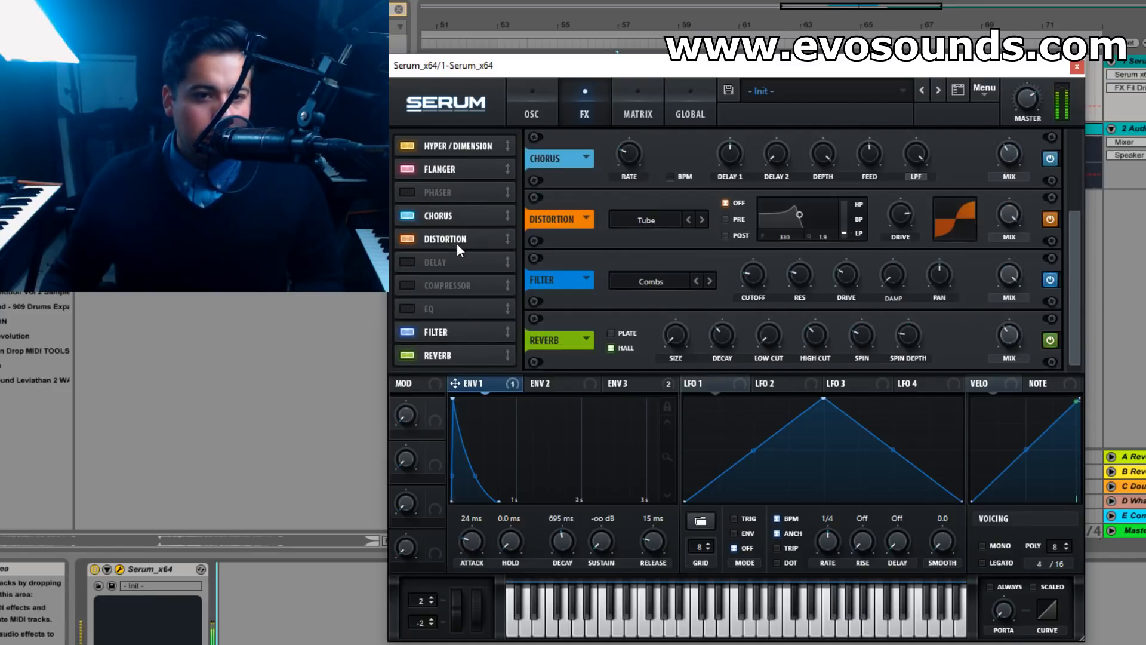
Step: Enable the EQ effect and place it between the filter and the reverb in the effects order
{"action": "left_click", "coordinate": [439, 309]}
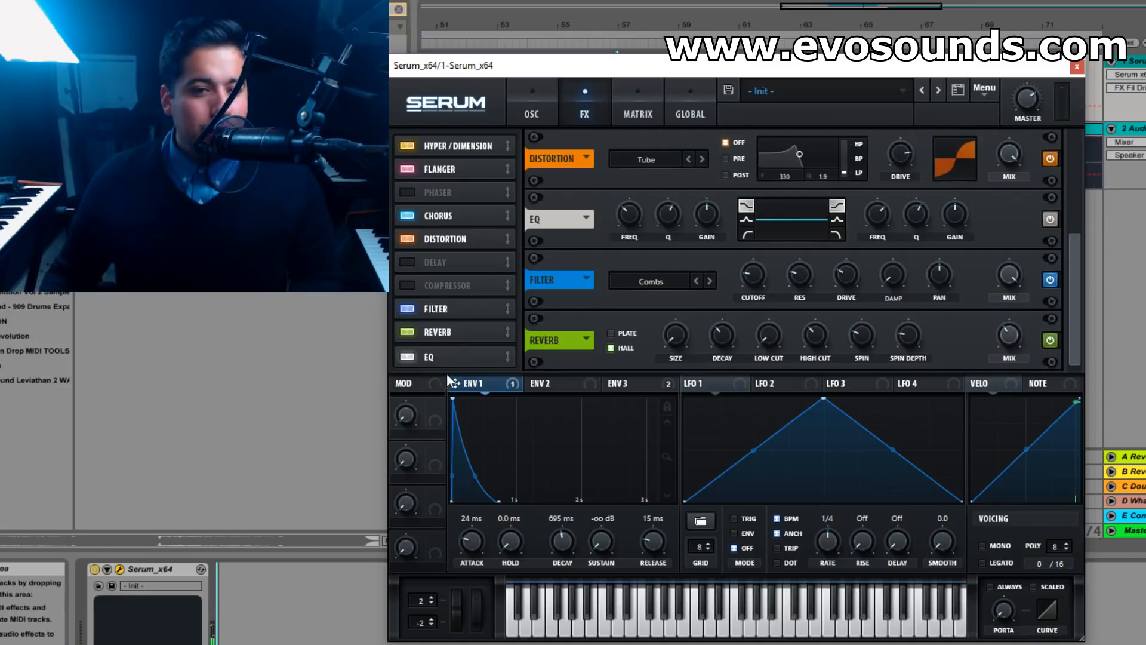
{"action": "left_click_drag", "start_coordinate": [452, 335], "coordinate": [453, 361]}
{"action": "mouse_move", "coordinate": [1006, 347]}
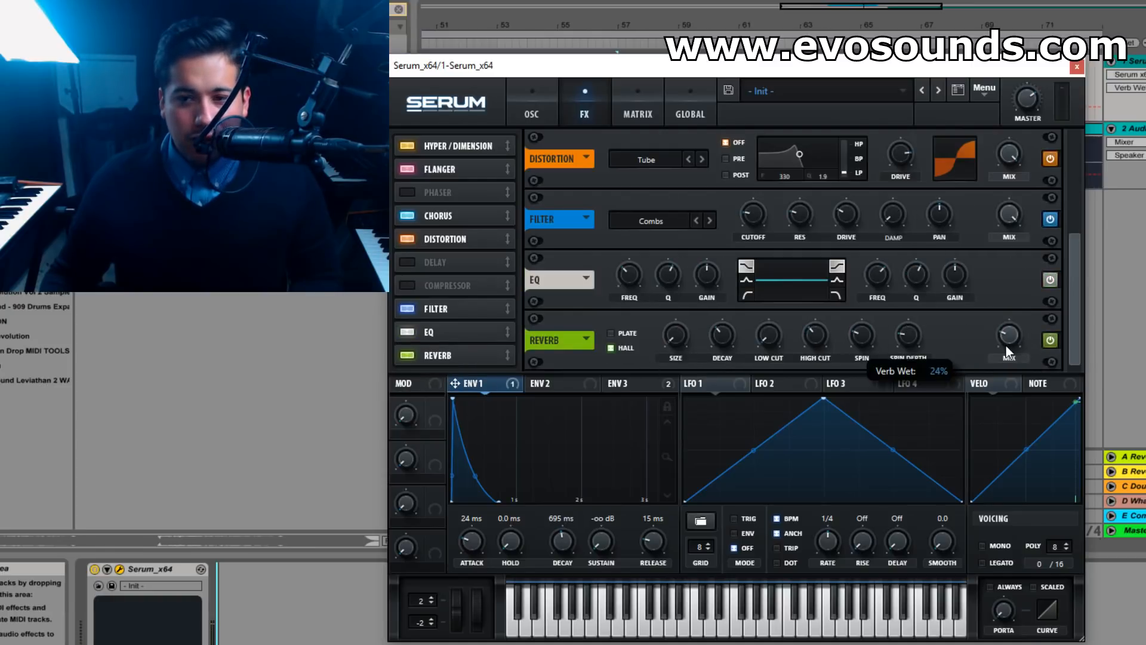
Step: Set the EQ's low band to Peak at about 598 Hz with a Q of 40%
{"action": "left_click", "coordinate": [747, 281]}
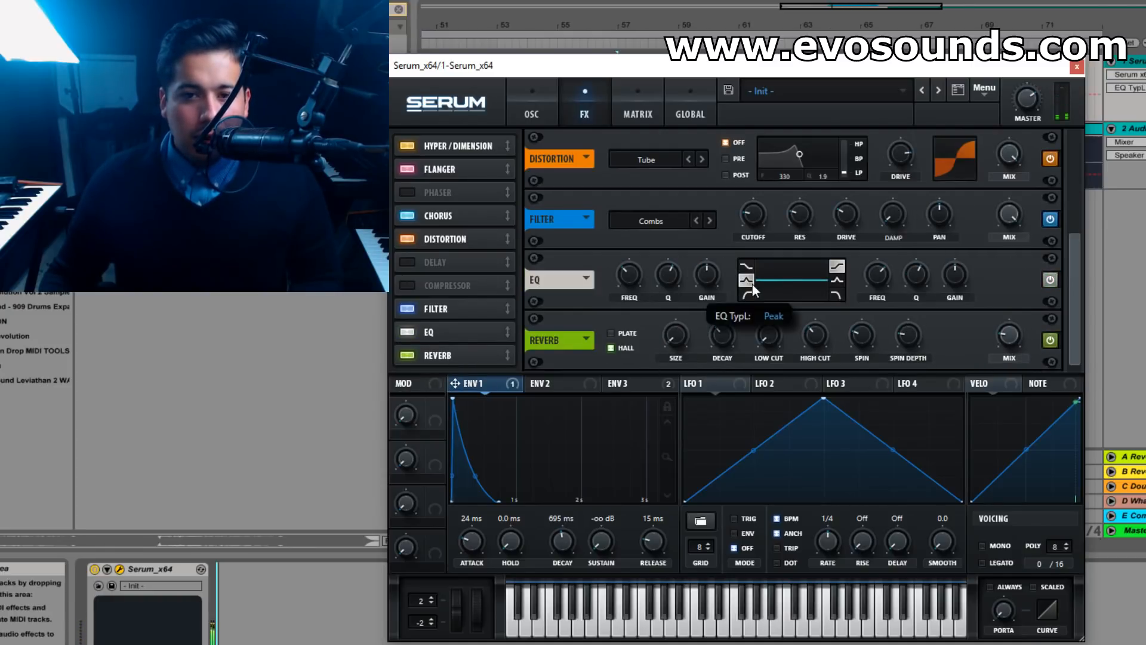
{"action": "mouse_move", "coordinate": [636, 272]}
{"action": "scroll", "coordinate": [643, 271], "scroll_direction": "up", "scroll_amount": 3}
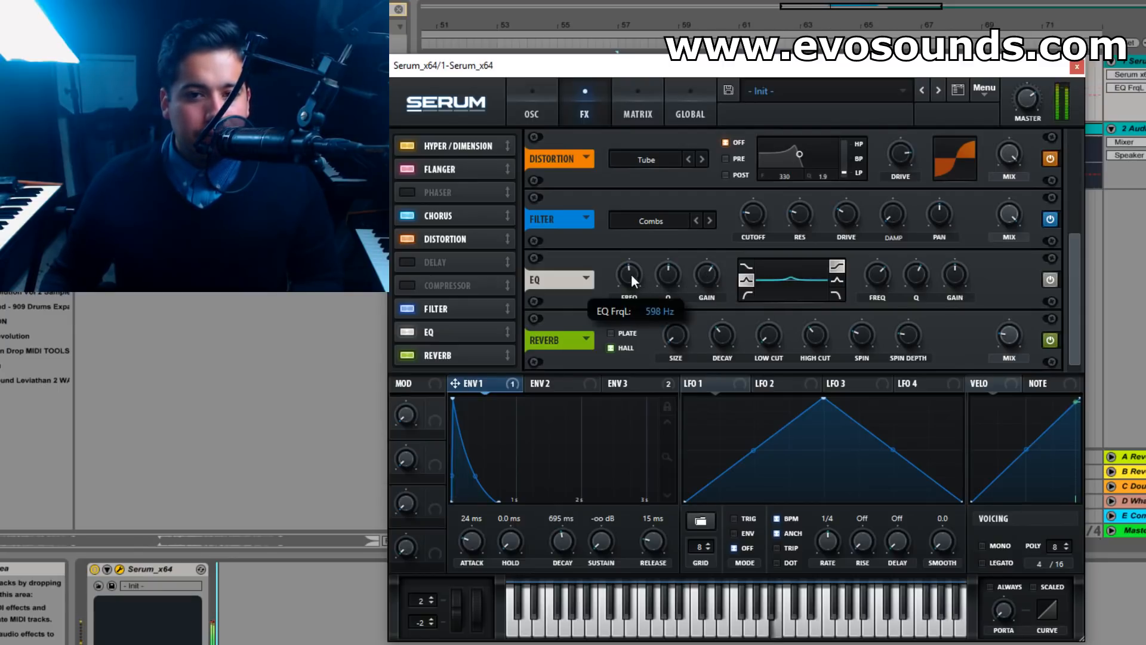
{"action": "left_click_drag", "start_coordinate": [660, 276], "coordinate": [650, 282]}
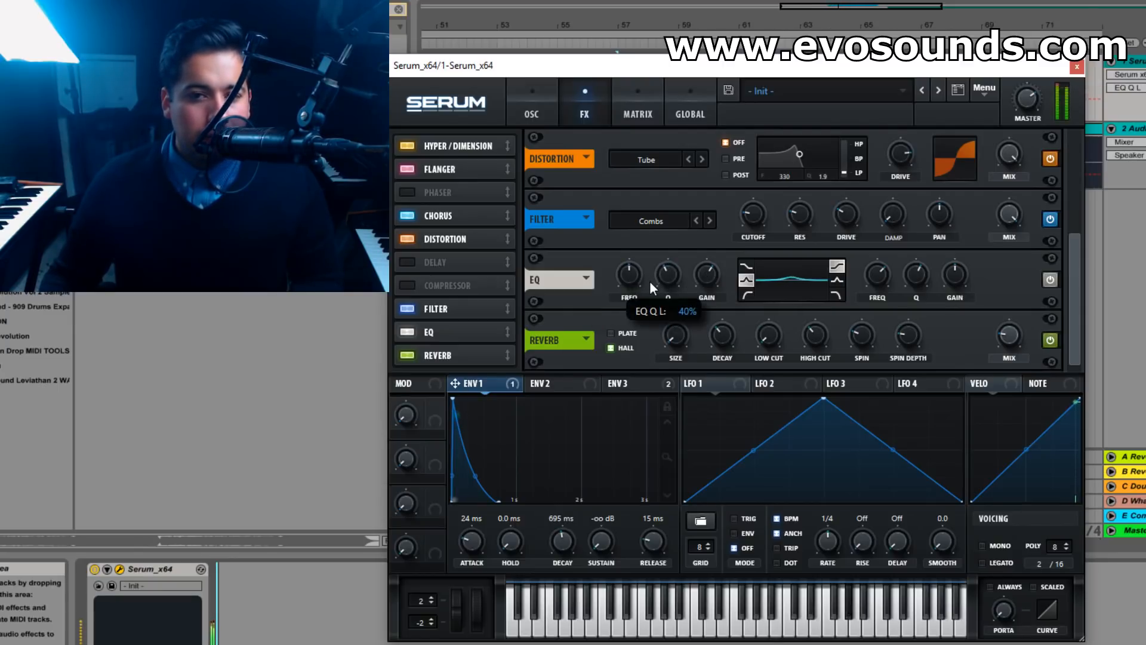
Step: Compare the sound with the EQ off and on, set its low band gain to 4.2 dB, and slightly raise its high band gain
{"action": "left_click", "coordinate": [410, 328]}
{"action": "left_click", "coordinate": [410, 329]}
{"action": "left_click_drag", "start_coordinate": [710, 278], "coordinate": [710, 282]}
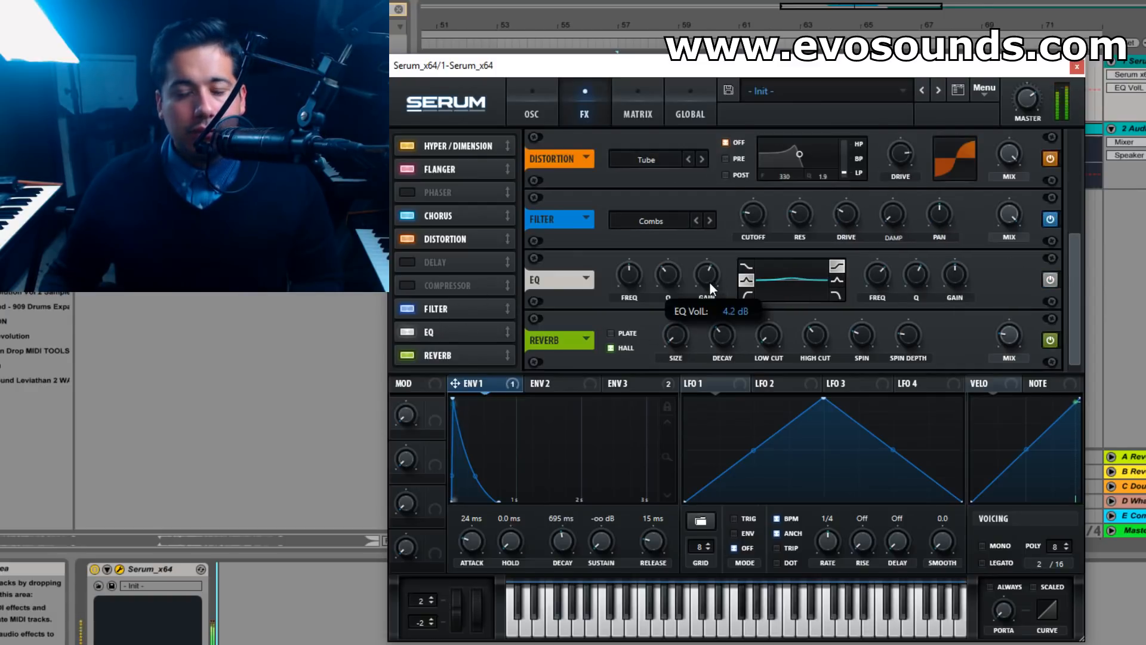
{"action": "left_click_drag", "start_coordinate": [964, 278], "coordinate": [966, 272]}
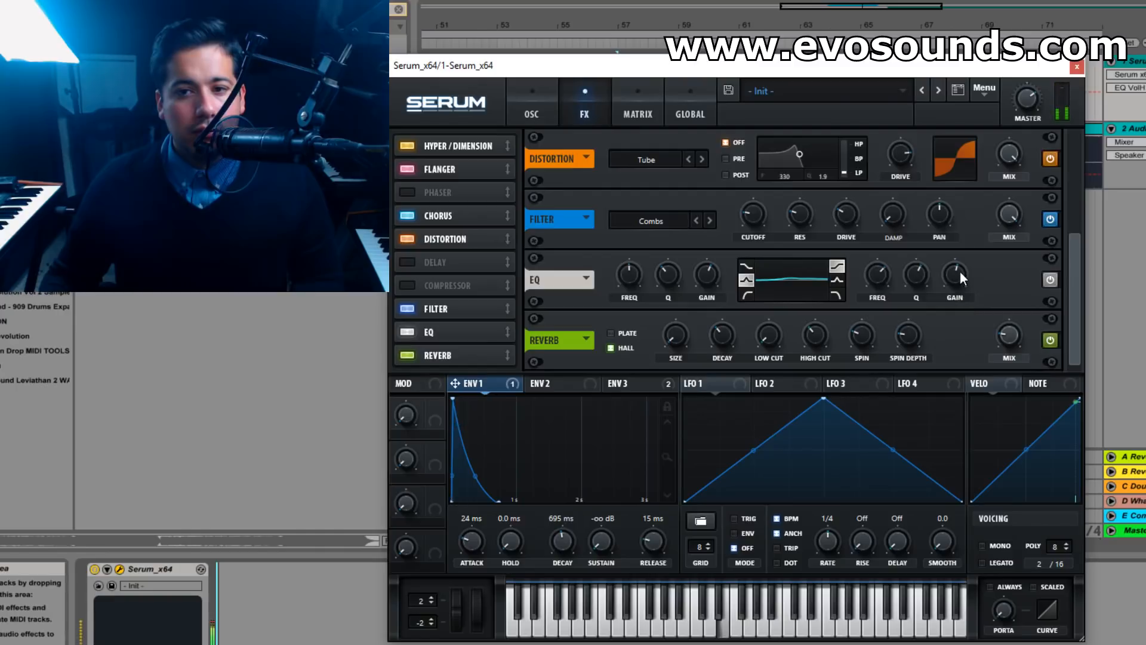
Step: Load the digital wavetable PerfectSQSteps into oscillator A and adjust its wavetable position
{"action": "left_click", "coordinate": [523, 120]}
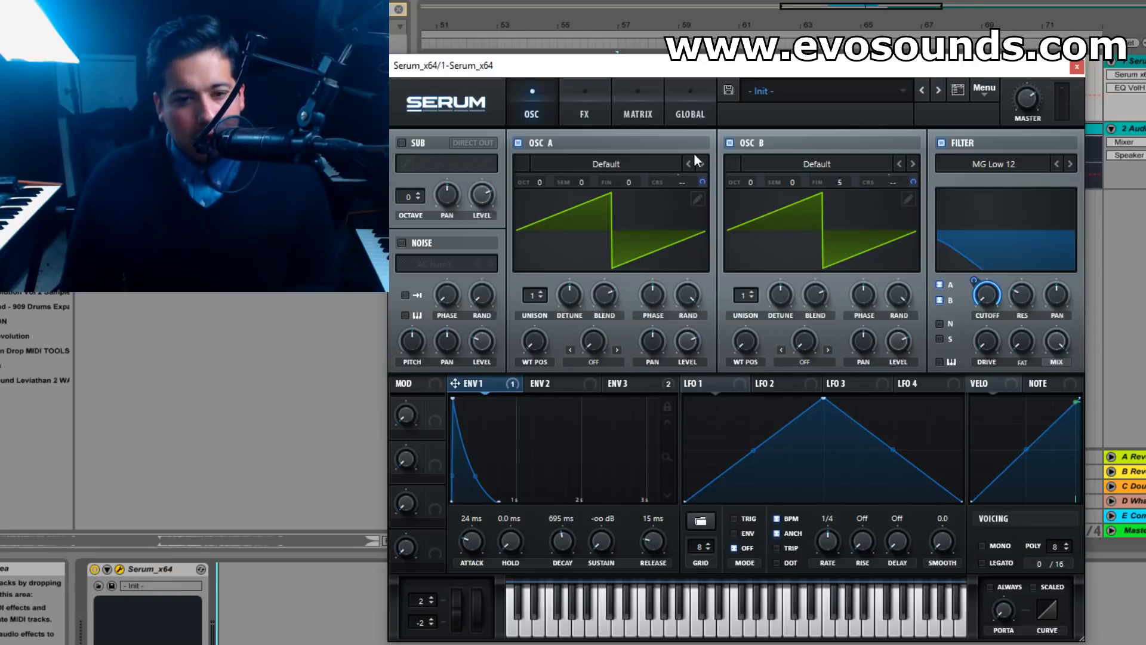
{"action": "left_click", "coordinate": [675, 160]}
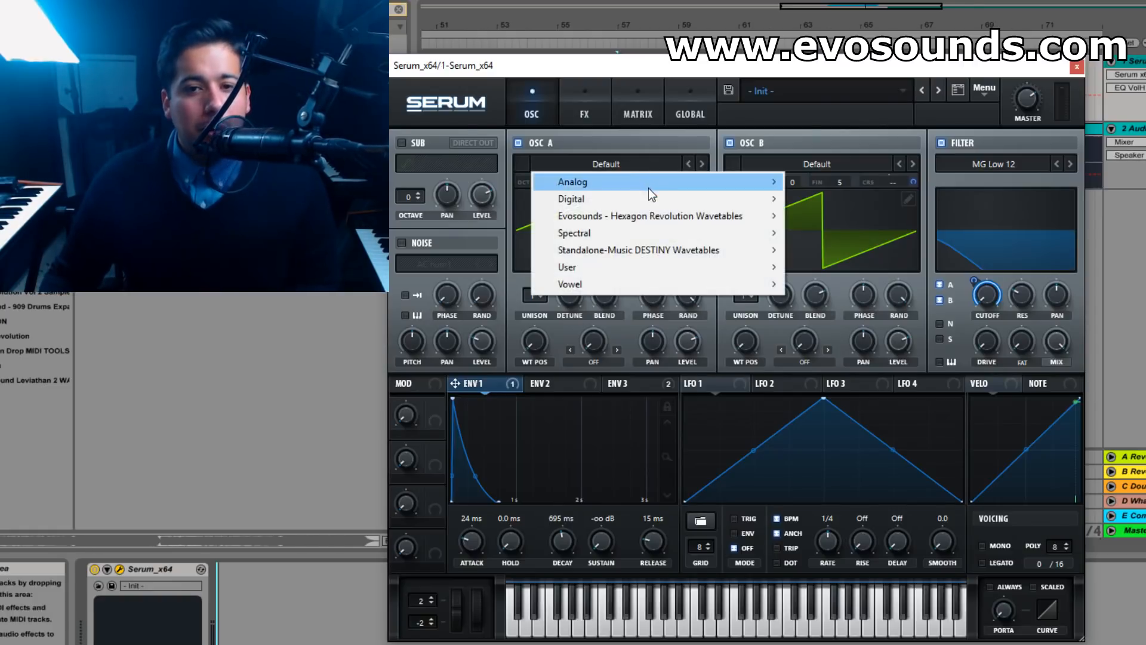
{"action": "mouse_move", "coordinate": [653, 198]}
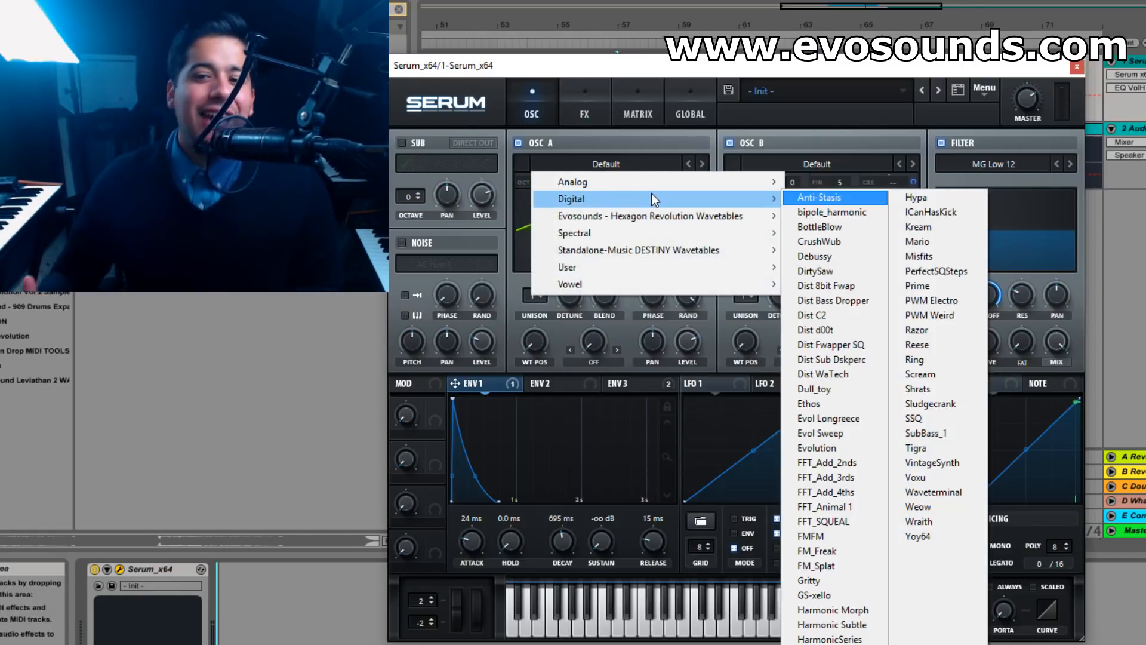
{"action": "left_click", "coordinate": [949, 276]}
{"action": "left_click_drag", "start_coordinate": [531, 337], "coordinate": [532, 340]}
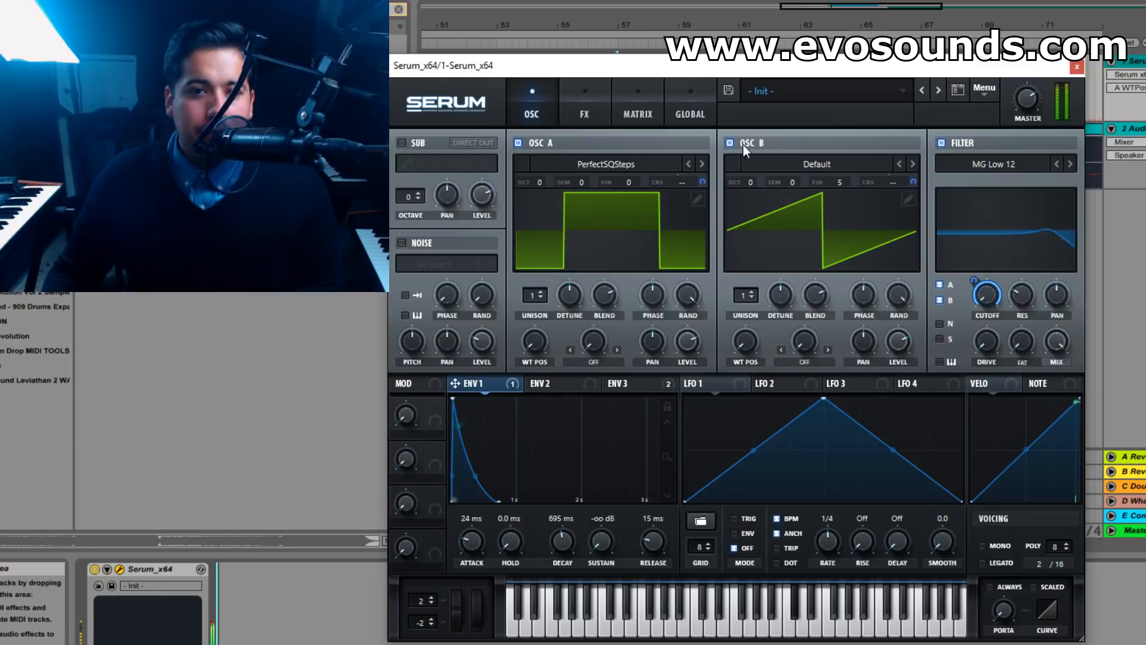
Step: Change oscillator A's wavetable to Razor, auditioning it with oscillator B off and on, and raise its wavetable position
{"action": "left_click", "coordinate": [702, 165]}
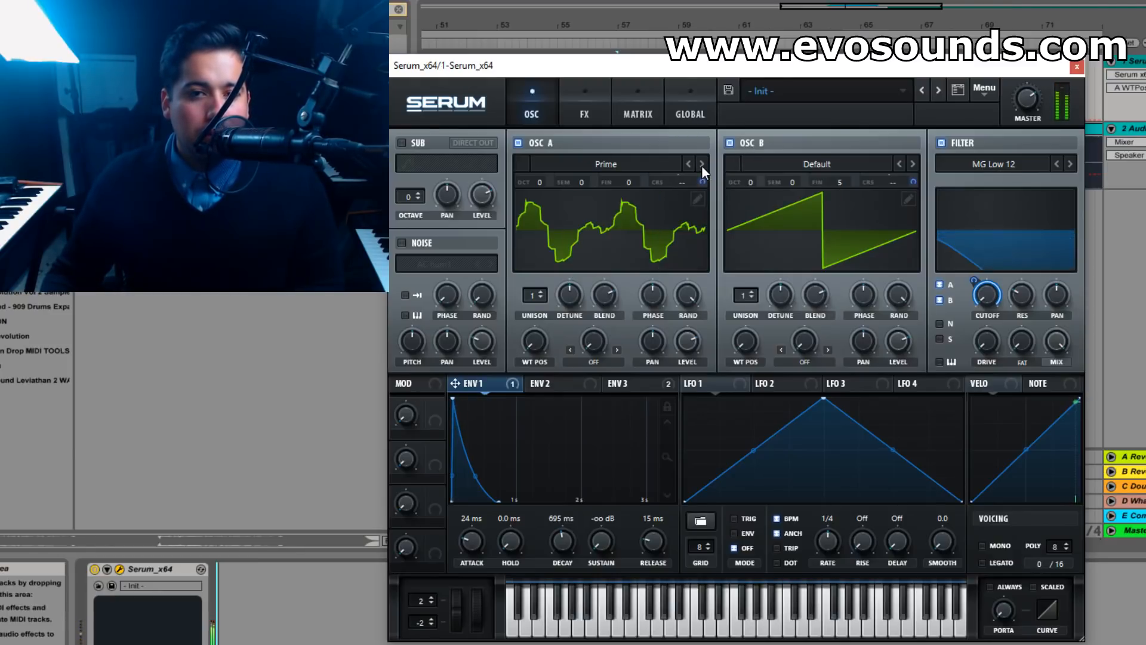
{"action": "left_click", "coordinate": [702, 166]}
{"action": "left_click", "coordinate": [729, 143]}
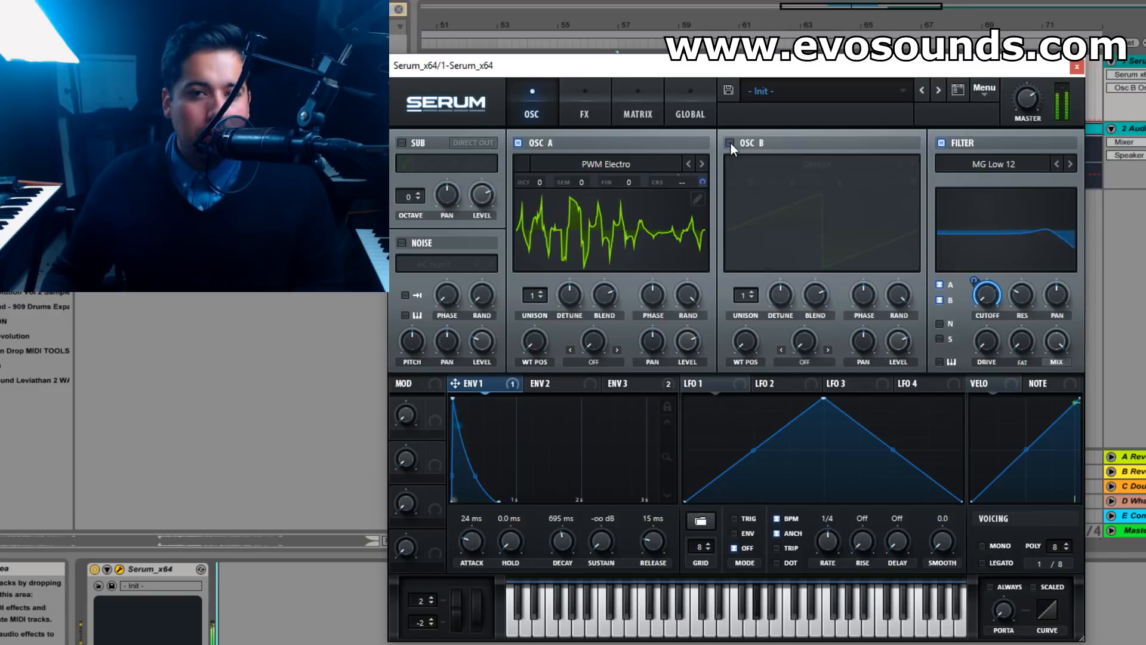
{"action": "left_click", "coordinate": [702, 162]}
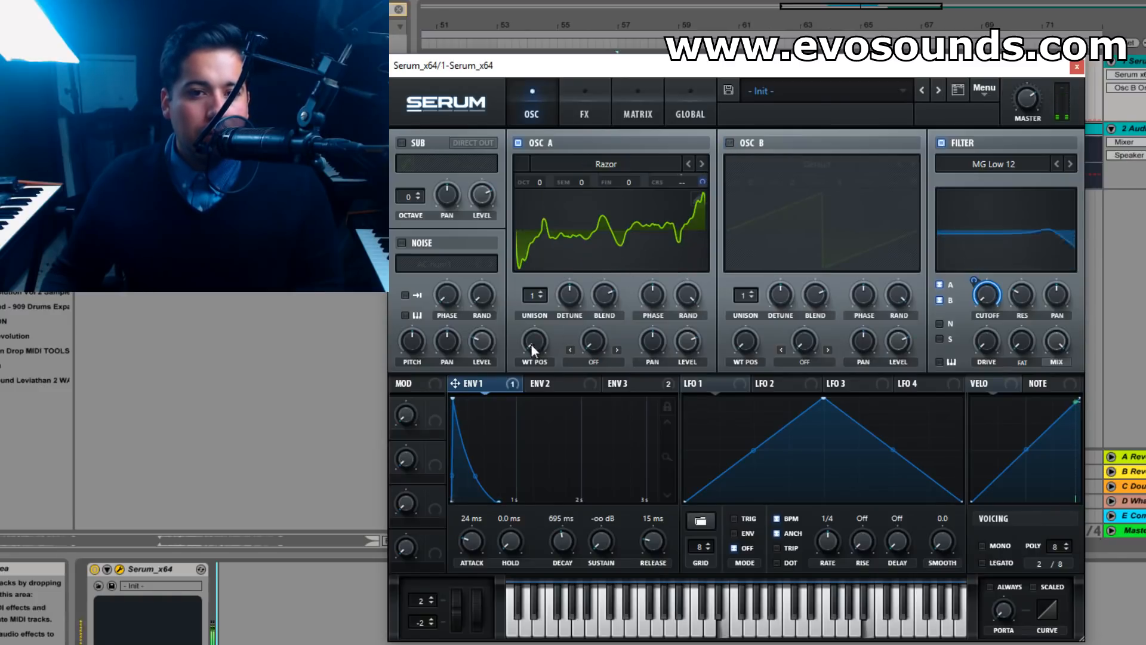
{"action": "left_click", "coordinate": [729, 143]}
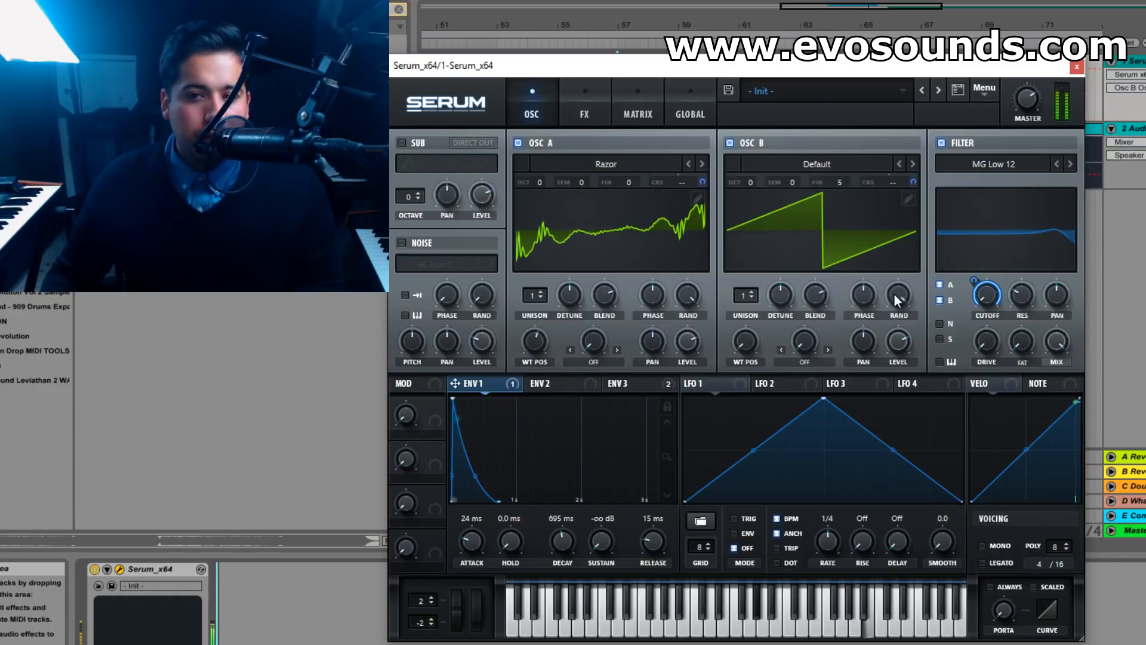
{"action": "mouse_move", "coordinate": [893, 302]}
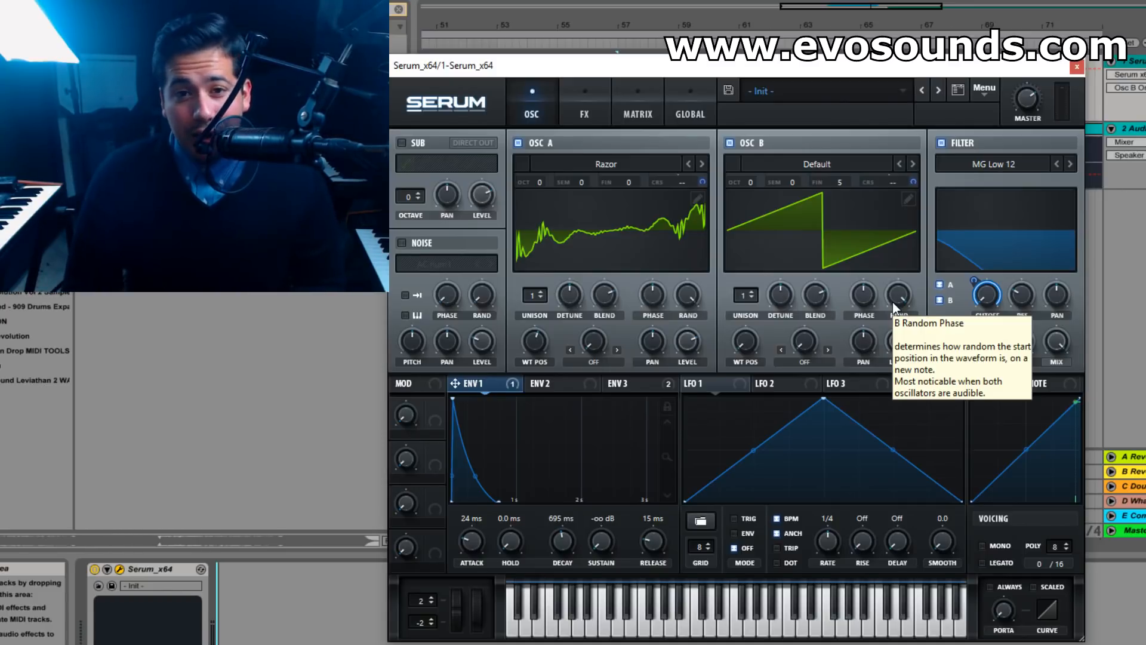
Step: Adjust Envelope 3's coarse pitch modulation on oscillators A and B, and set its decay to 65 ms
{"action": "left_click", "coordinate": [665, 382]}
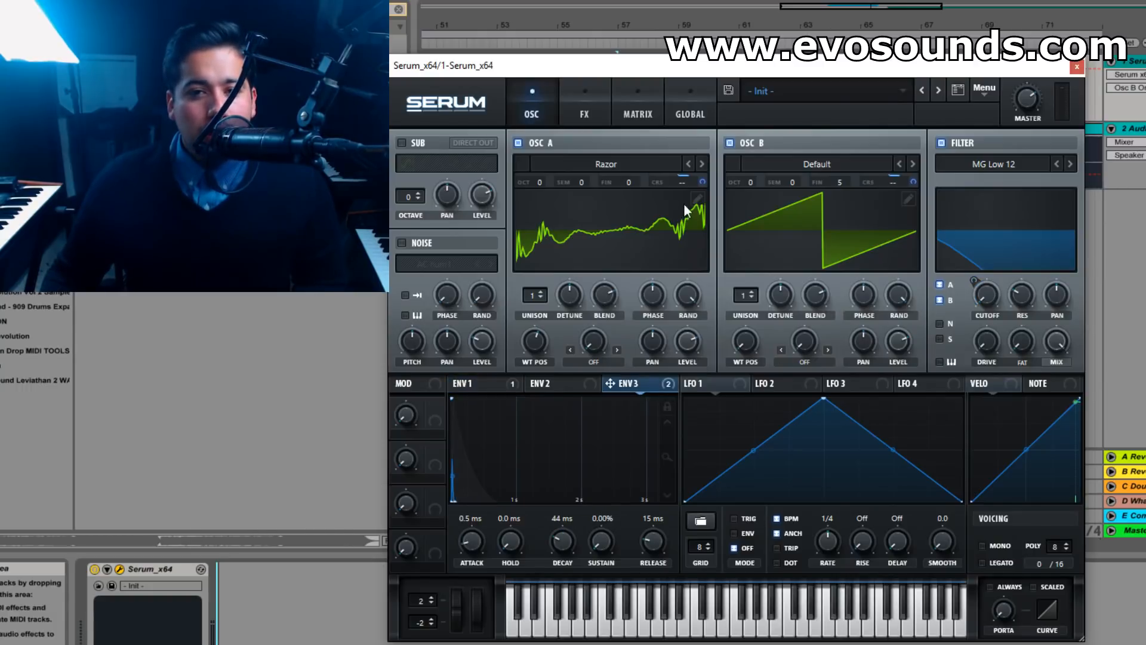
{"action": "left_click_drag", "start_coordinate": [701, 185], "coordinate": [684, 233]}
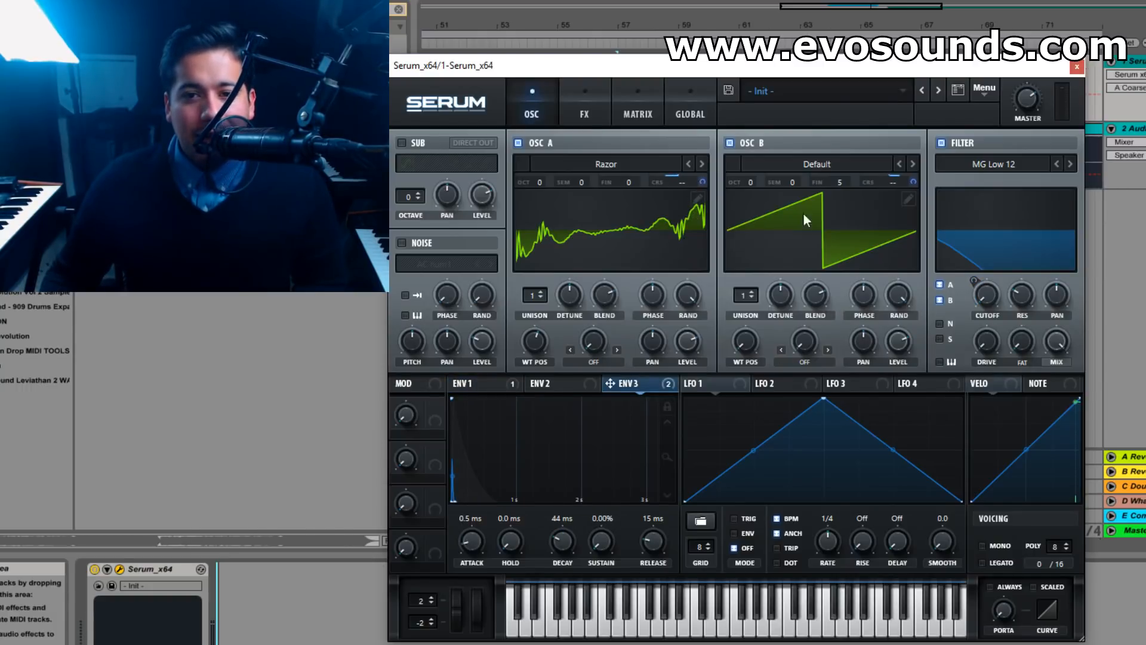
{"action": "left_click_drag", "start_coordinate": [910, 177], "coordinate": [883, 245]}
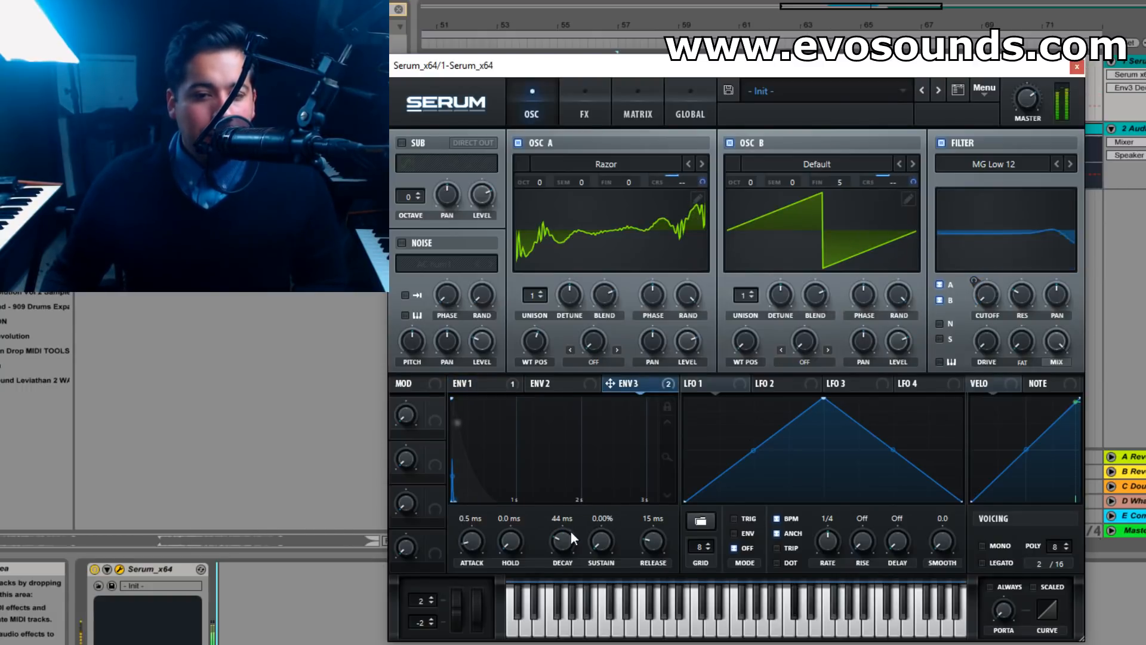
{"action": "left_click_drag", "start_coordinate": [570, 532], "coordinate": [571, 524]}
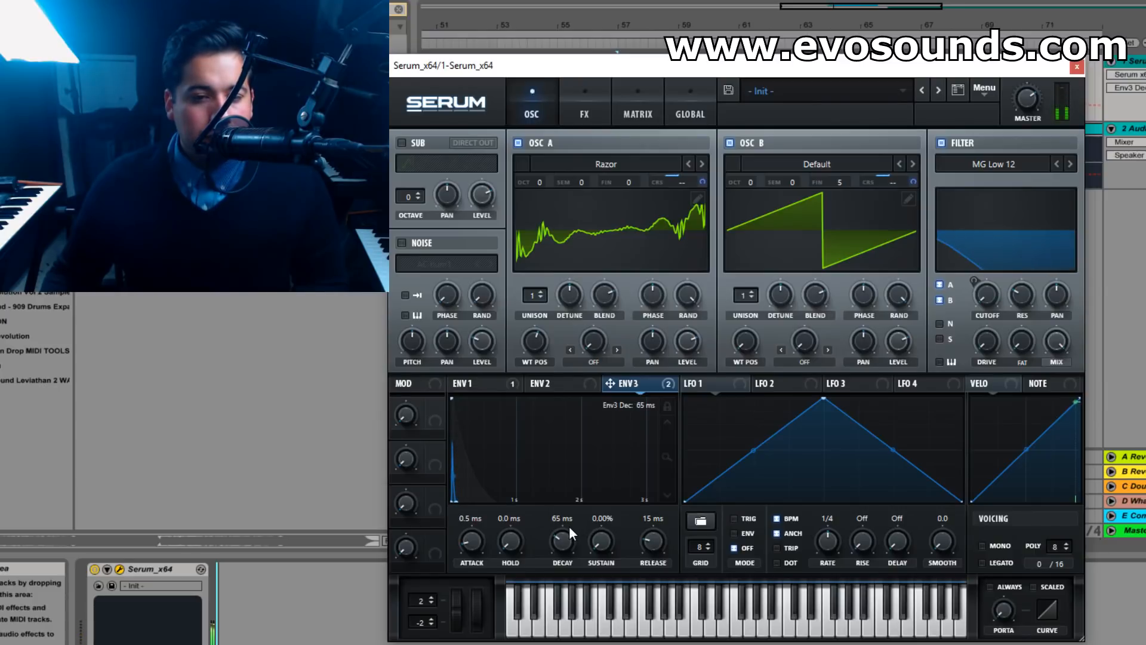
Step: Set Envelope 1's attack to 0.0 ms and Envelope 3's decay to 34 ms
{"action": "left_click", "coordinate": [472, 384]}
{"action": "left_click_drag", "start_coordinate": [471, 542], "coordinate": [437, 539]}
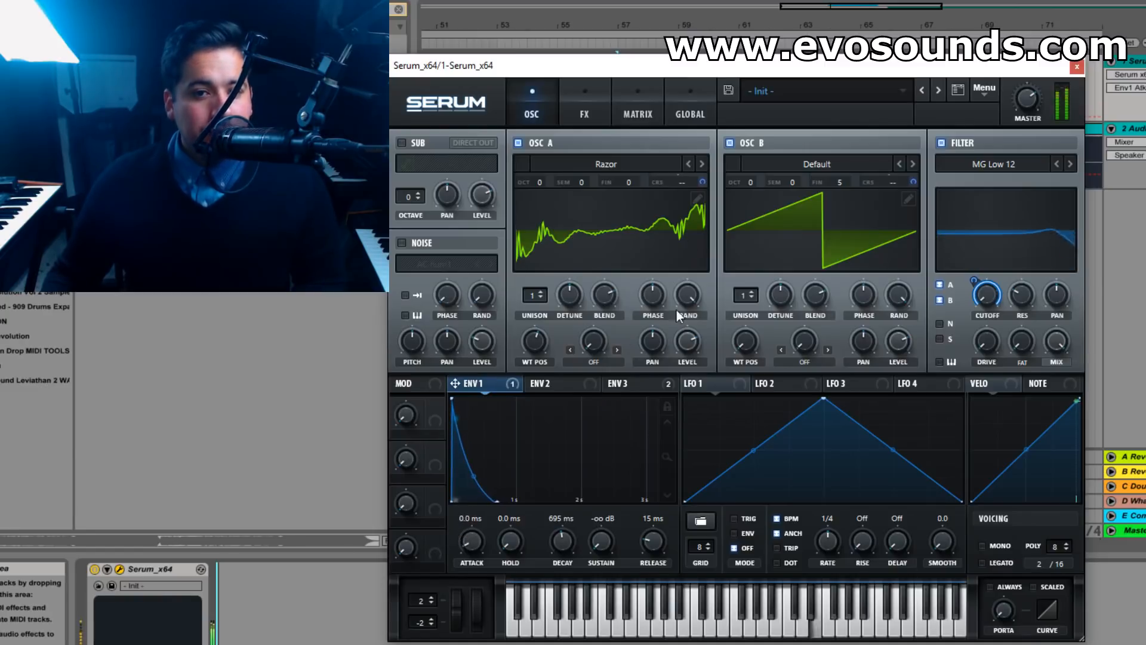
{"action": "left_click", "coordinate": [627, 384]}
{"action": "left_click_drag", "start_coordinate": [568, 529], "coordinate": [568, 529]}
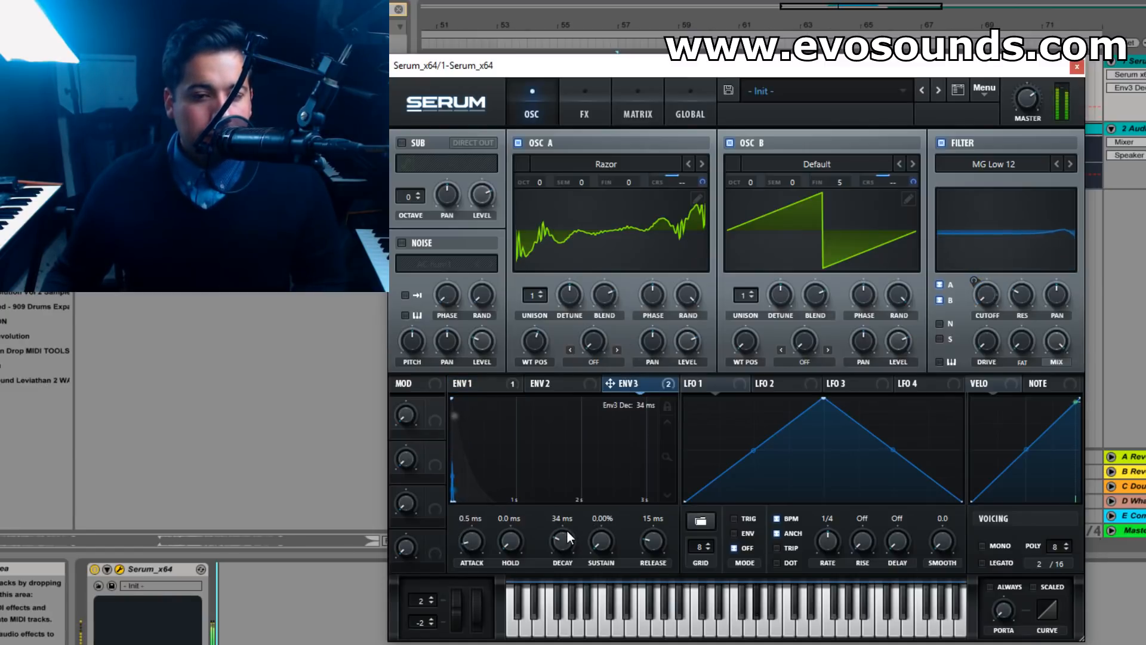
Step: Compare the sound with the reverb switched off and on again
{"action": "left_click", "coordinate": [573, 109]}
{"action": "left_click", "coordinate": [407, 332]}
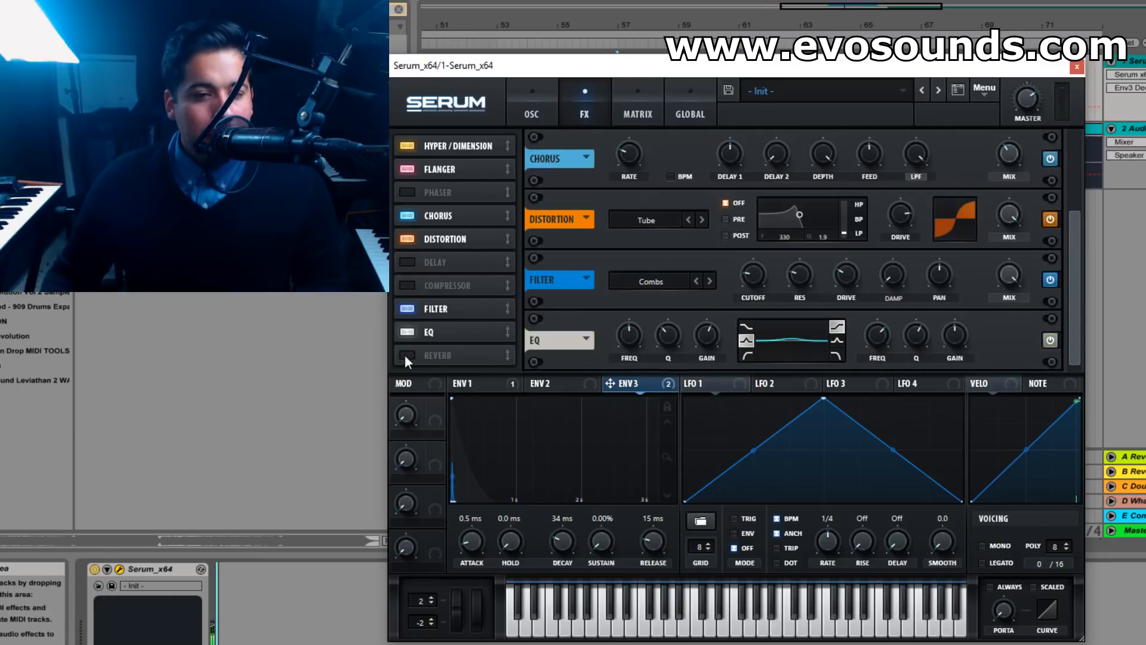
{"action": "left_click", "coordinate": [407, 355]}
Step: Set oscillator A to 8 unison voices with reduced detune, and compare the sound with oscillator B off and on
{"action": "left_click", "coordinate": [530, 111]}
{"action": "left_click", "coordinate": [604, 164]}
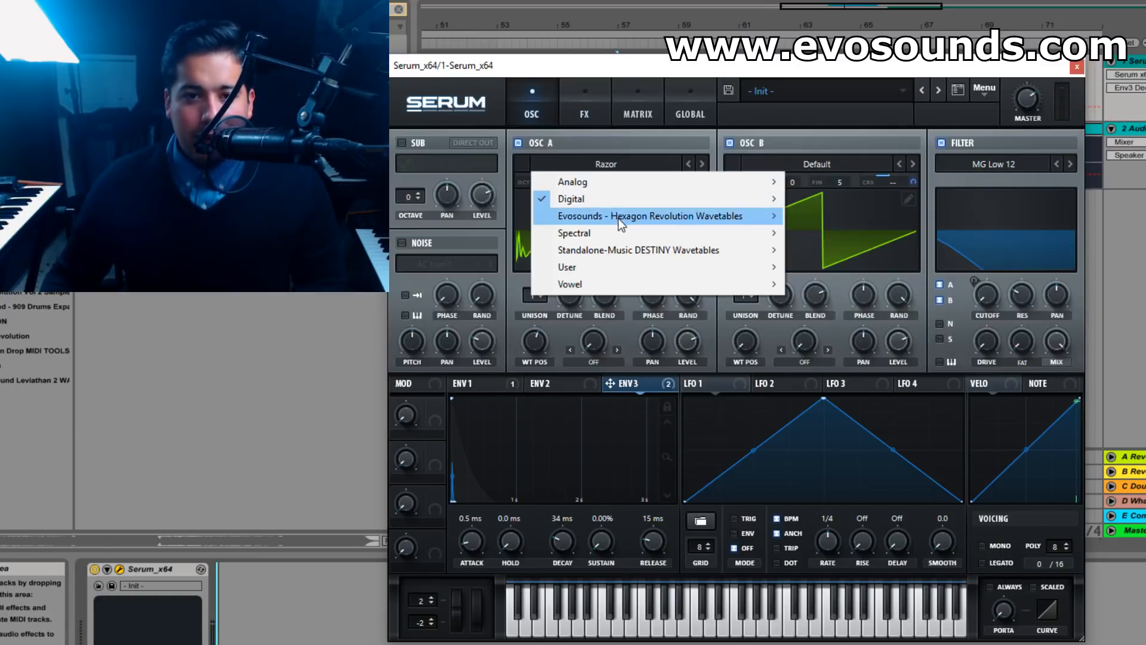
{"action": "mouse_move", "coordinate": [535, 298]}
{"action": "left_mouse_down"}
{"action": "mouse_move", "coordinate": [567, 270]}
{"action": "mouse_move", "coordinate": [537, 321]}
{"action": "left_mouse_up"}
{"action": "mouse_move", "coordinate": [568, 281]}
{"action": "left_mouse_down"}
{"action": "mouse_move", "coordinate": [580, 275]}
{"action": "mouse_move", "coordinate": [585, 288]}
{"action": "left_mouse_up"}
{"action": "left_click", "coordinate": [747, 145]}
{"action": "left_click", "coordinate": [730, 143]}
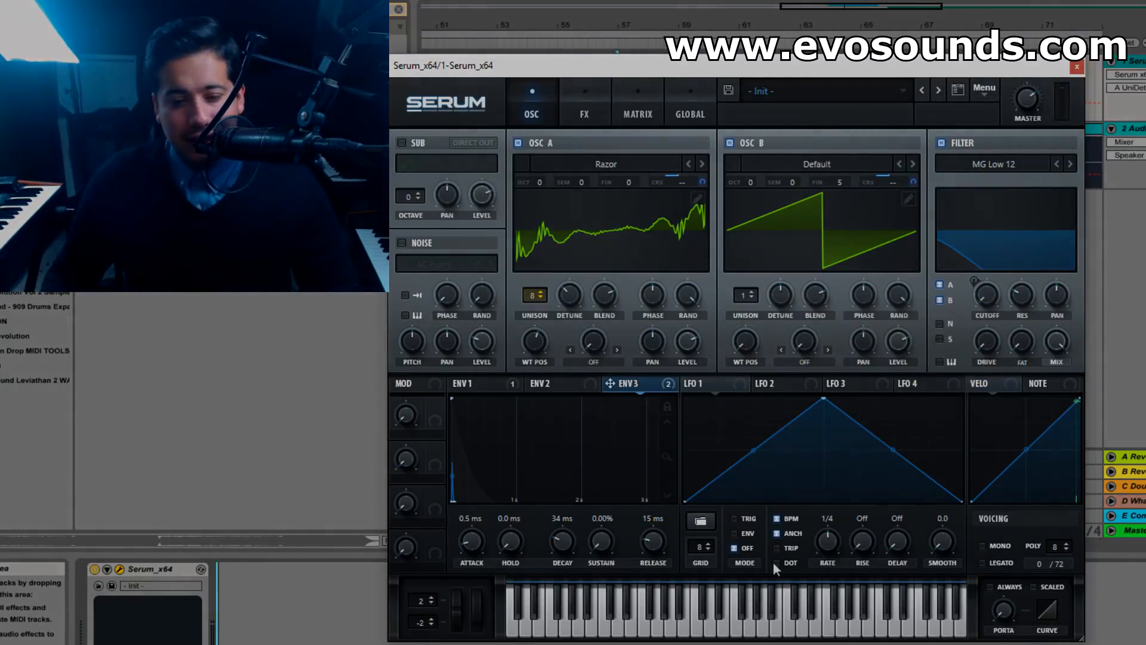
{"action": "key", "text": "alt+Tab"}
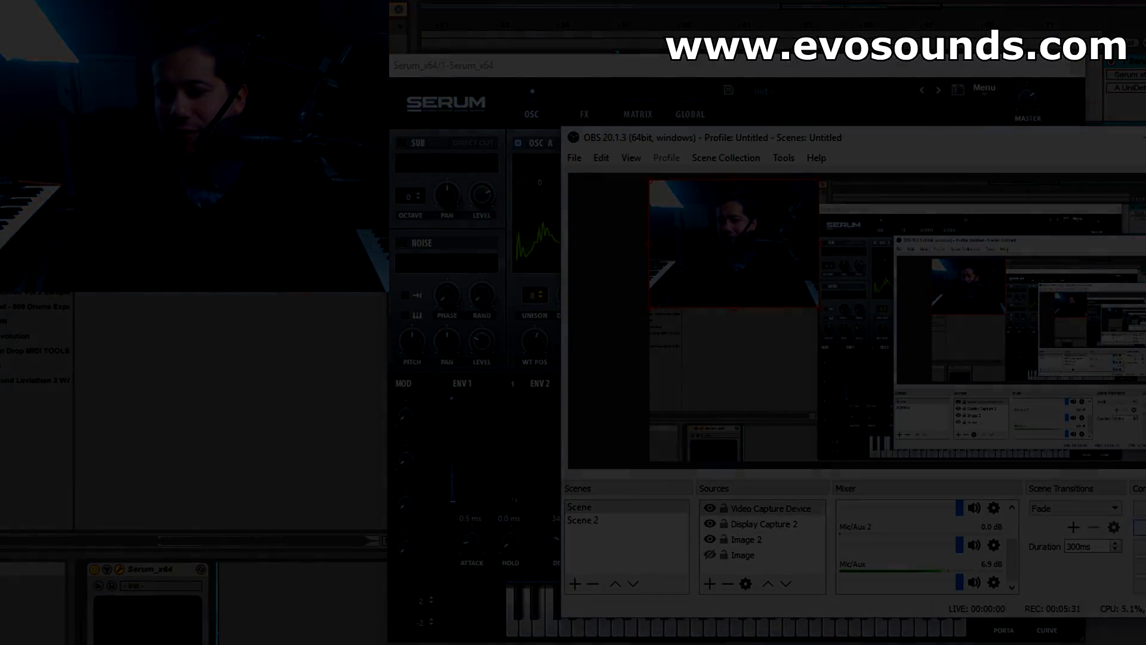